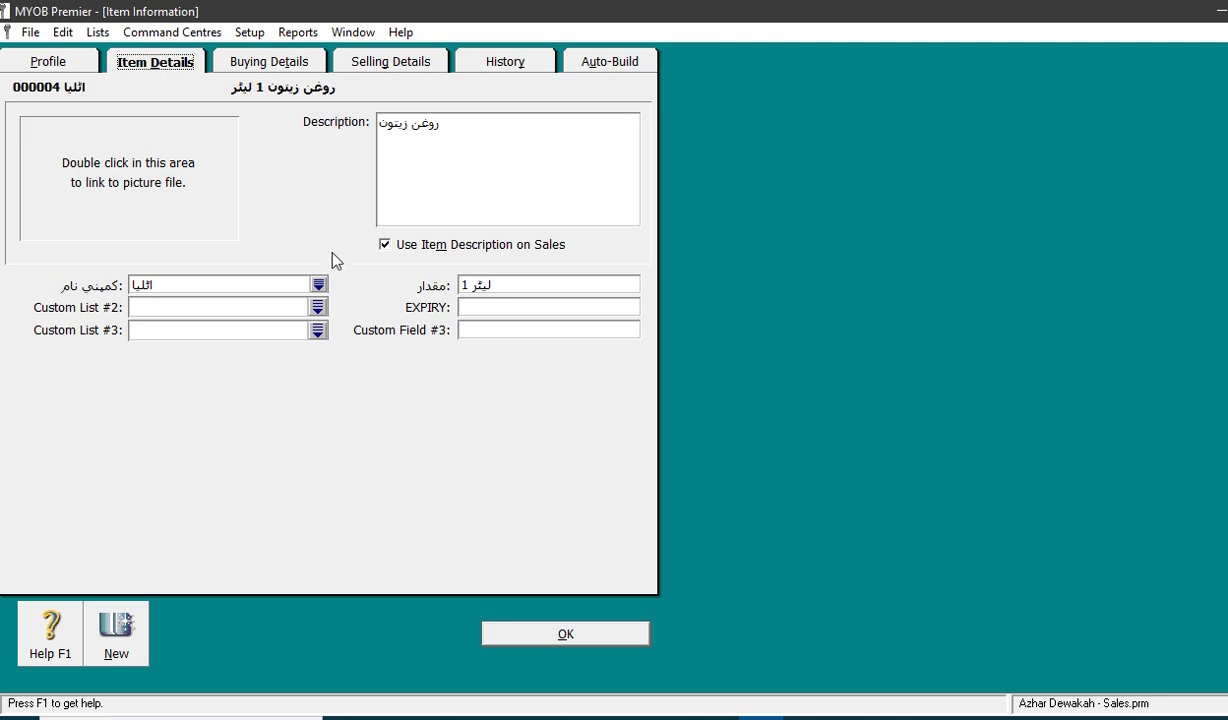
# Browse the company name choices for the 1-litre olive oil item, cancel the selection, and return to the Command Centre
pyautogui.click(318, 285)
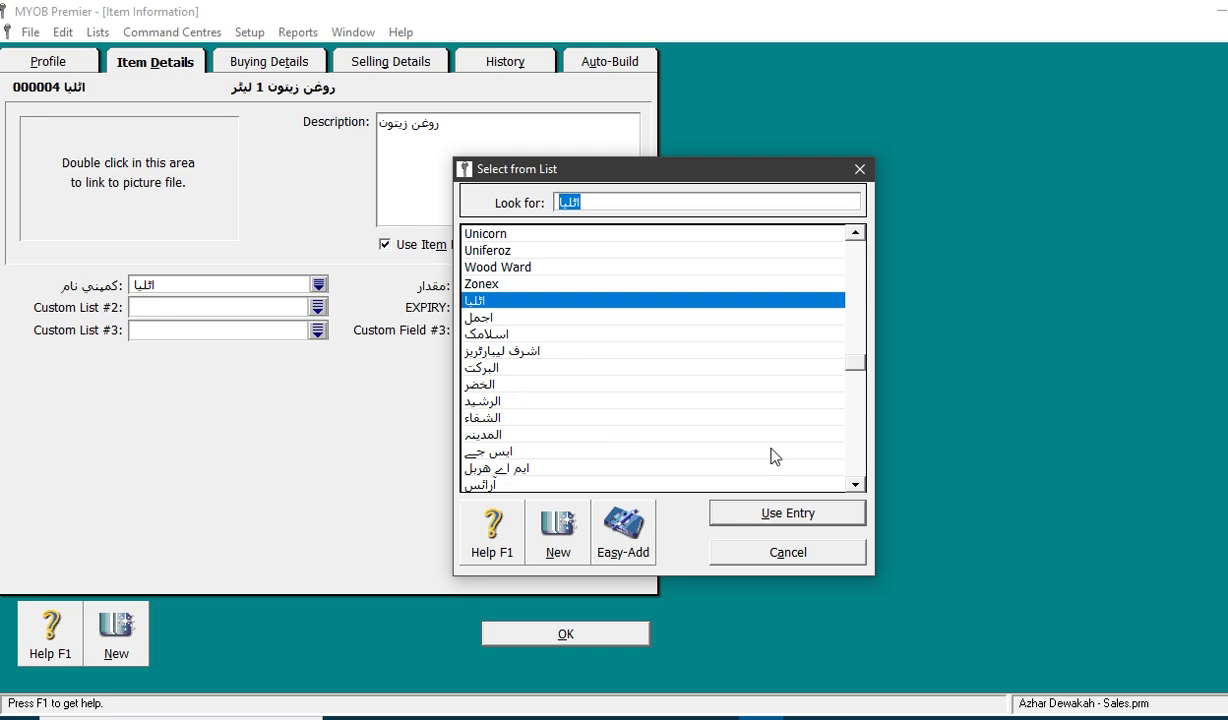
pyautogui.click(853, 466)
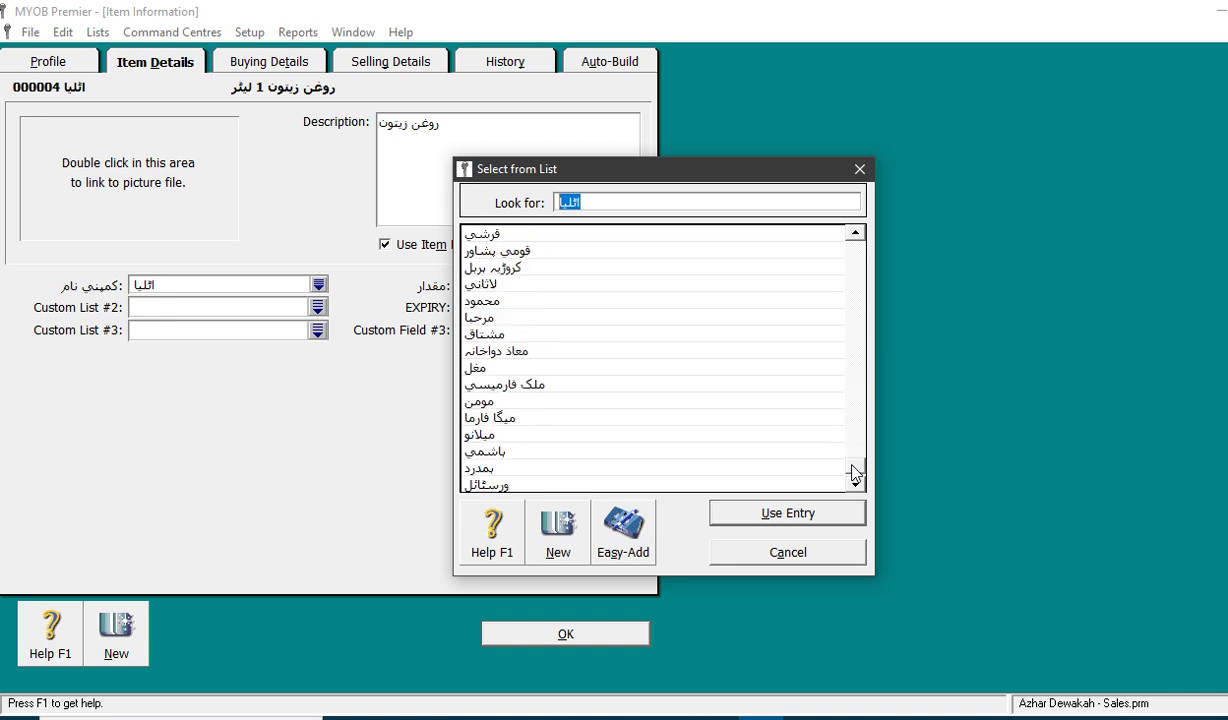
pyautogui.click(857, 391)
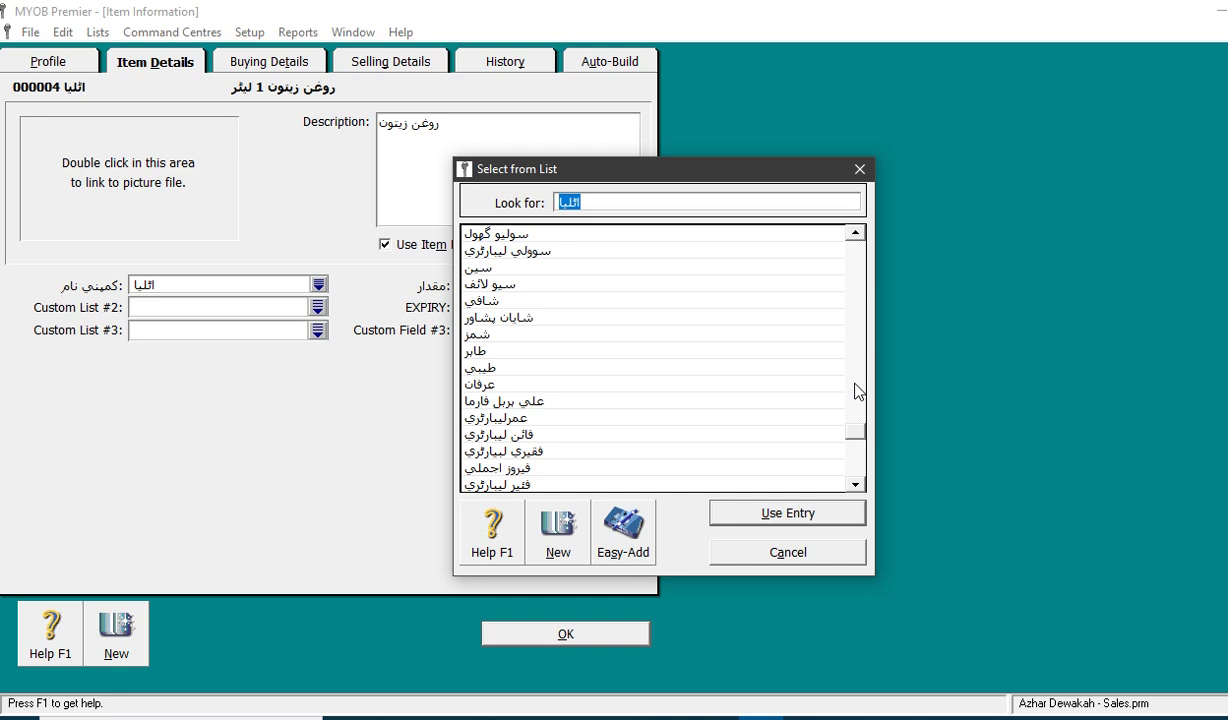
pyautogui.click(856, 317)
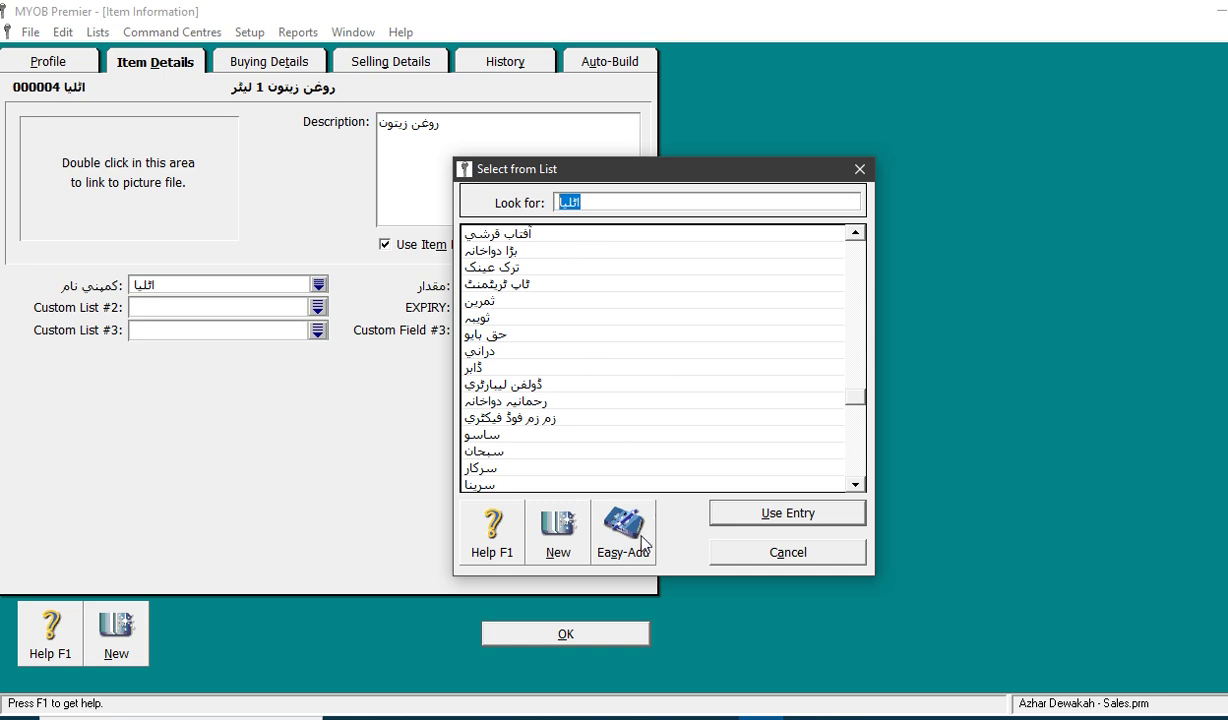
pyautogui.click(790, 555)
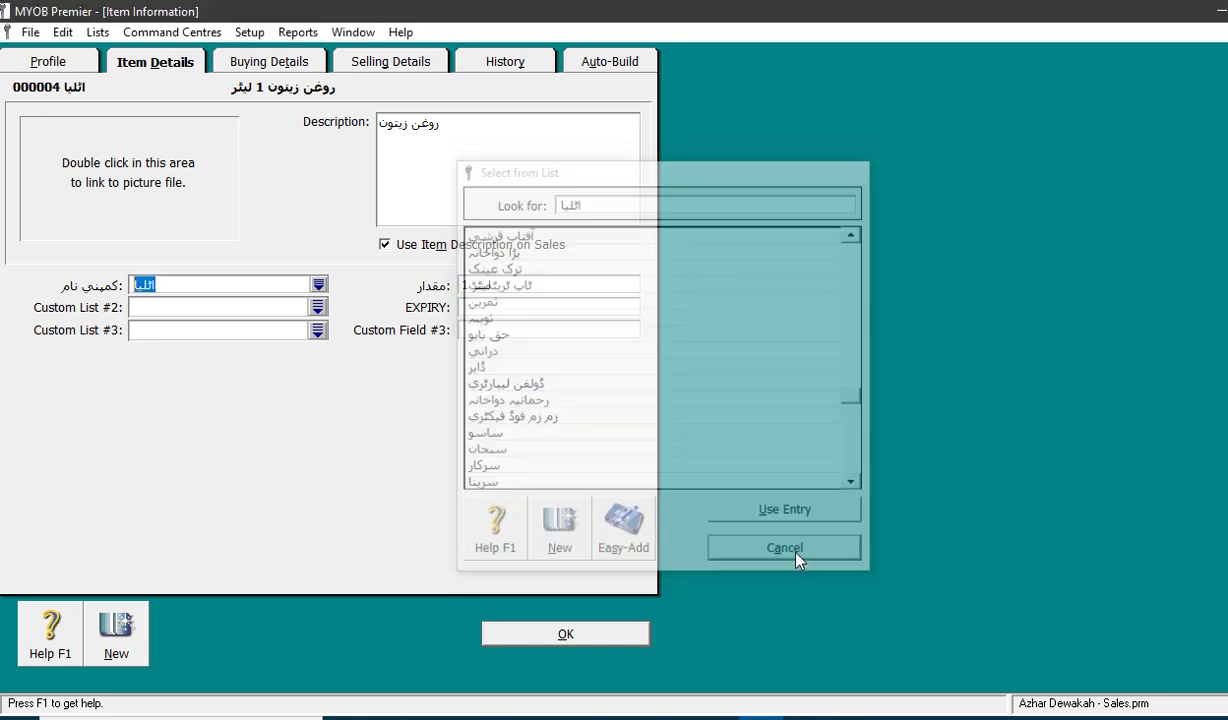
pyautogui.click(597, 632)
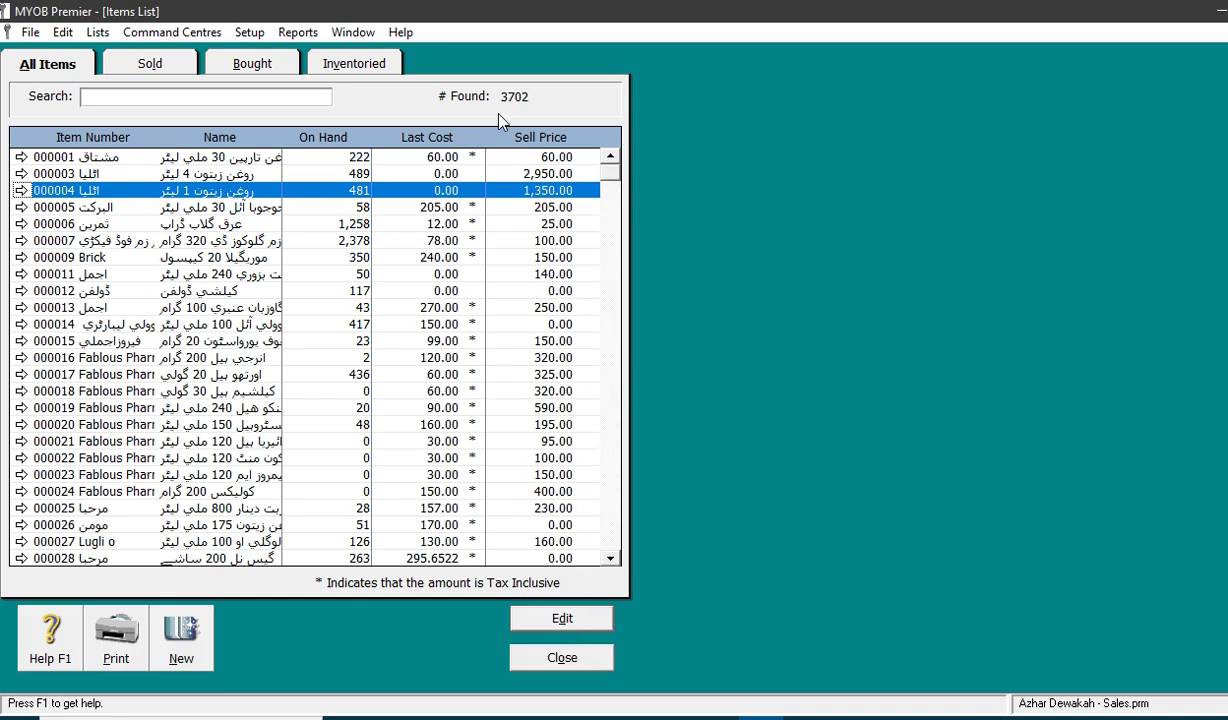
pyautogui.click(587, 662)
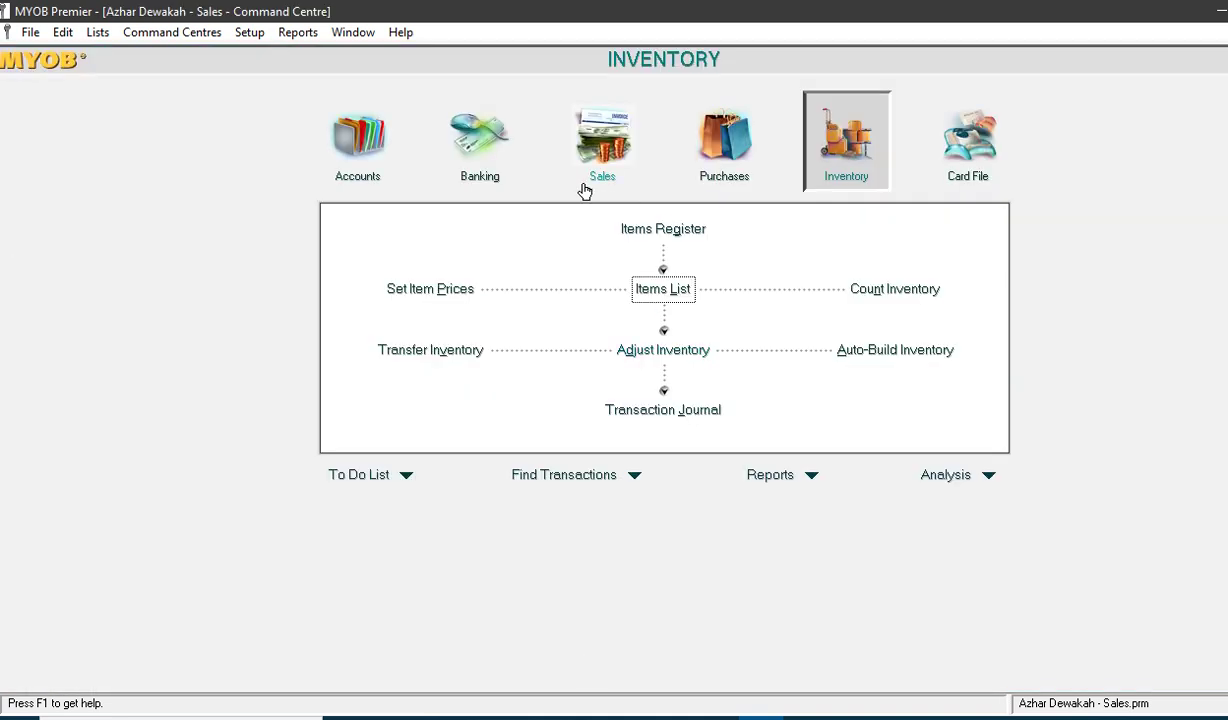
# Open the Purchases Register and list all suppliers' purchases dated from 01/08/2018
pyautogui.click(727, 161)
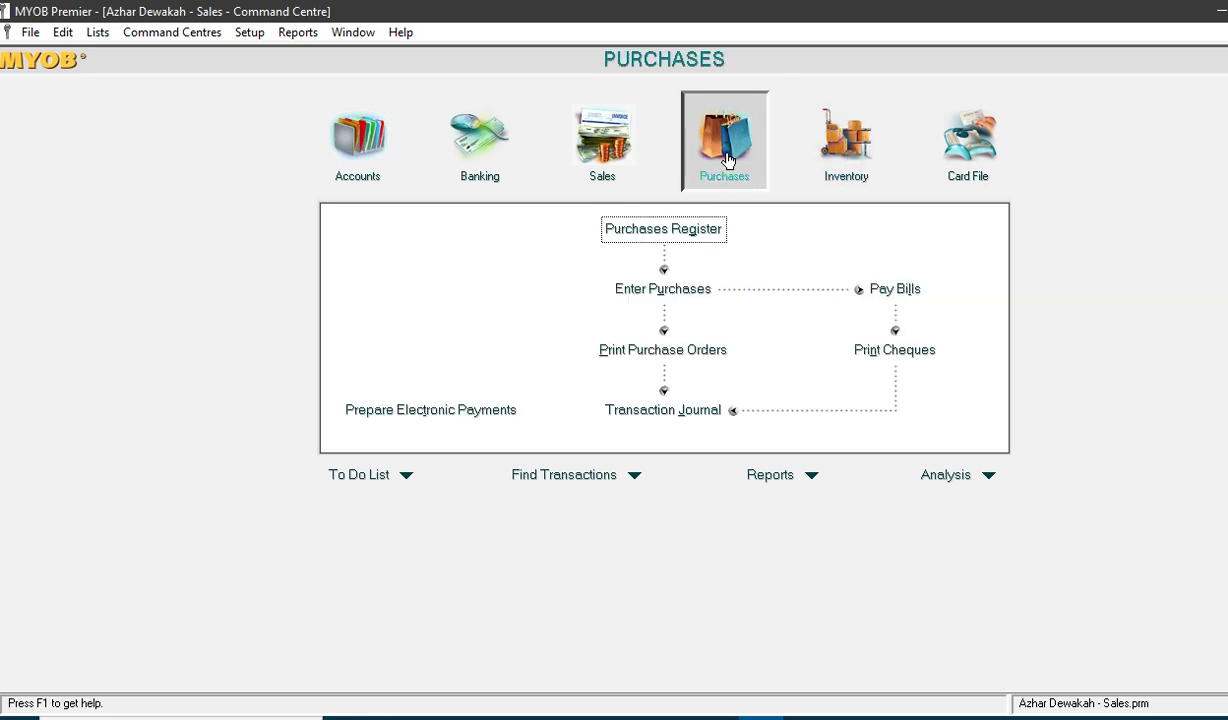
pyautogui.click(655, 230)
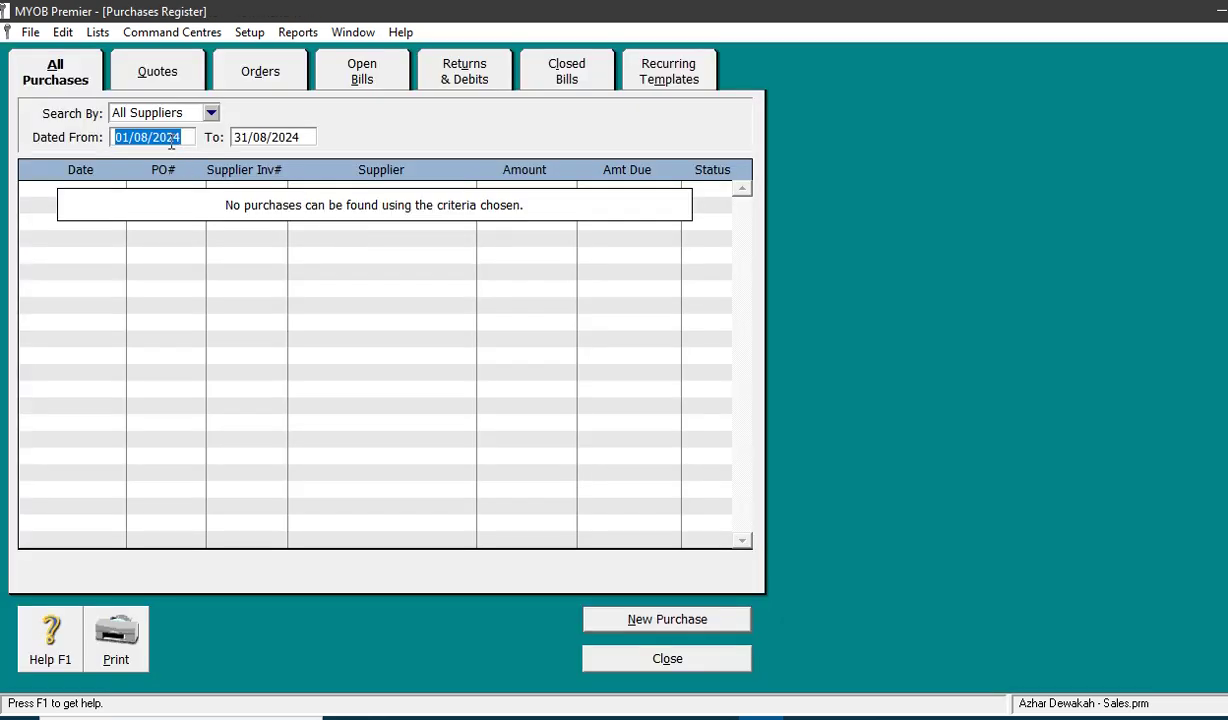
pyautogui.click(182, 140)
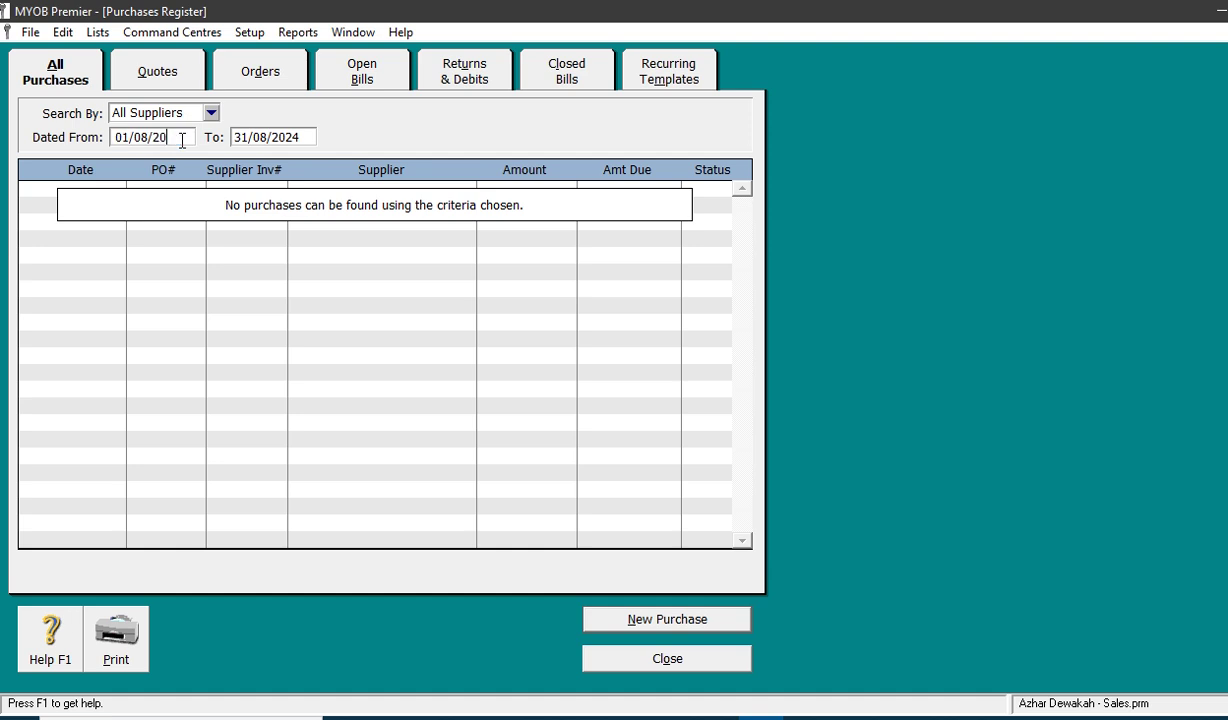
pyautogui.write('8')
pyautogui.press('Tab')
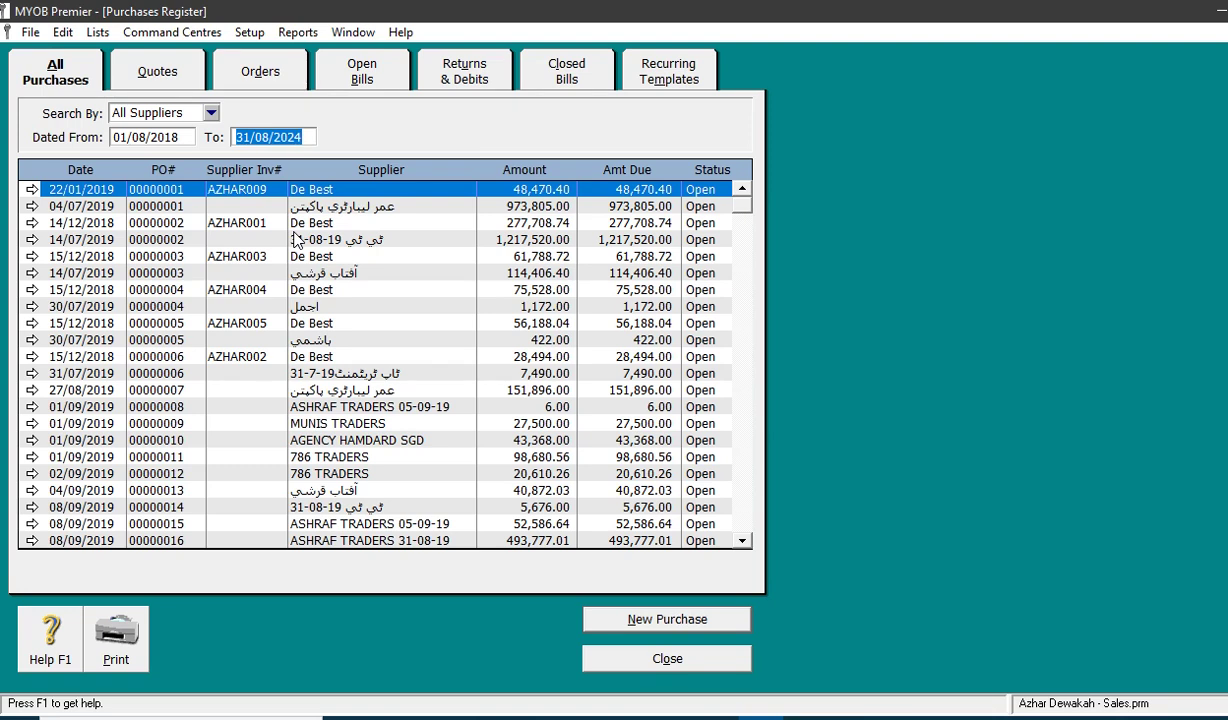
# Open the supplier bill dated 04/07/2019, examine its item lines, and return to the Purchases Register
pyautogui.click(372, 208)
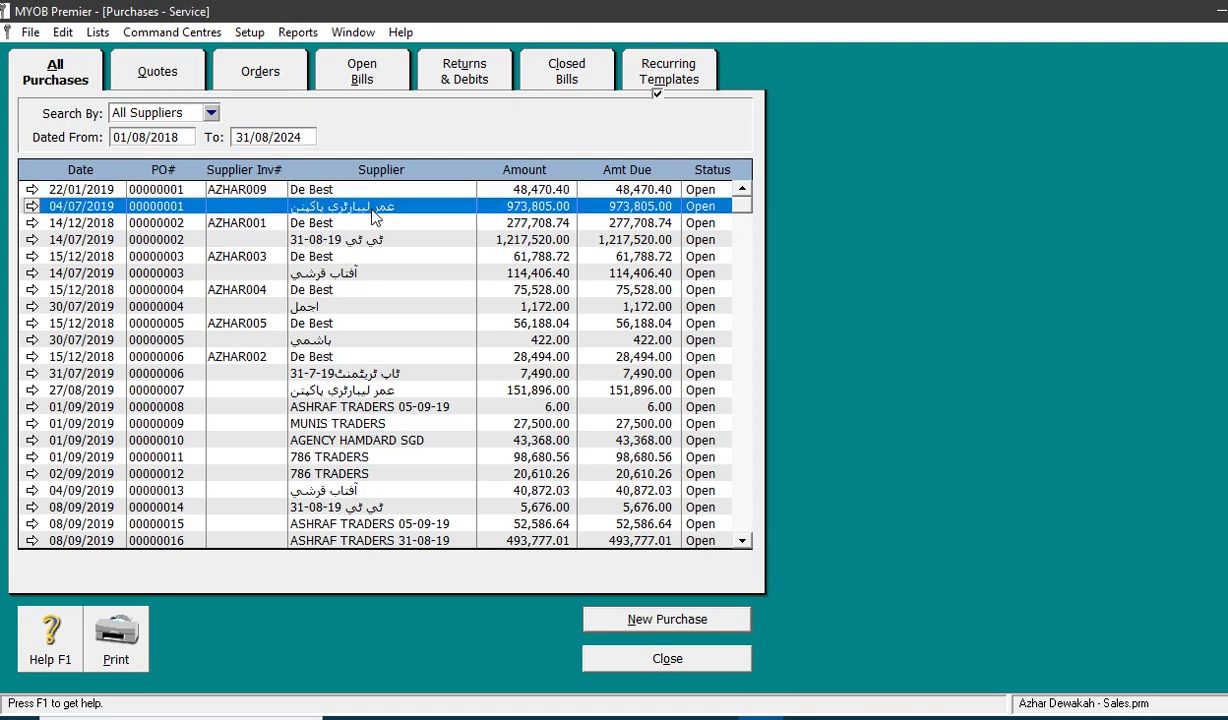
pyautogui.doubleClick(372, 212)
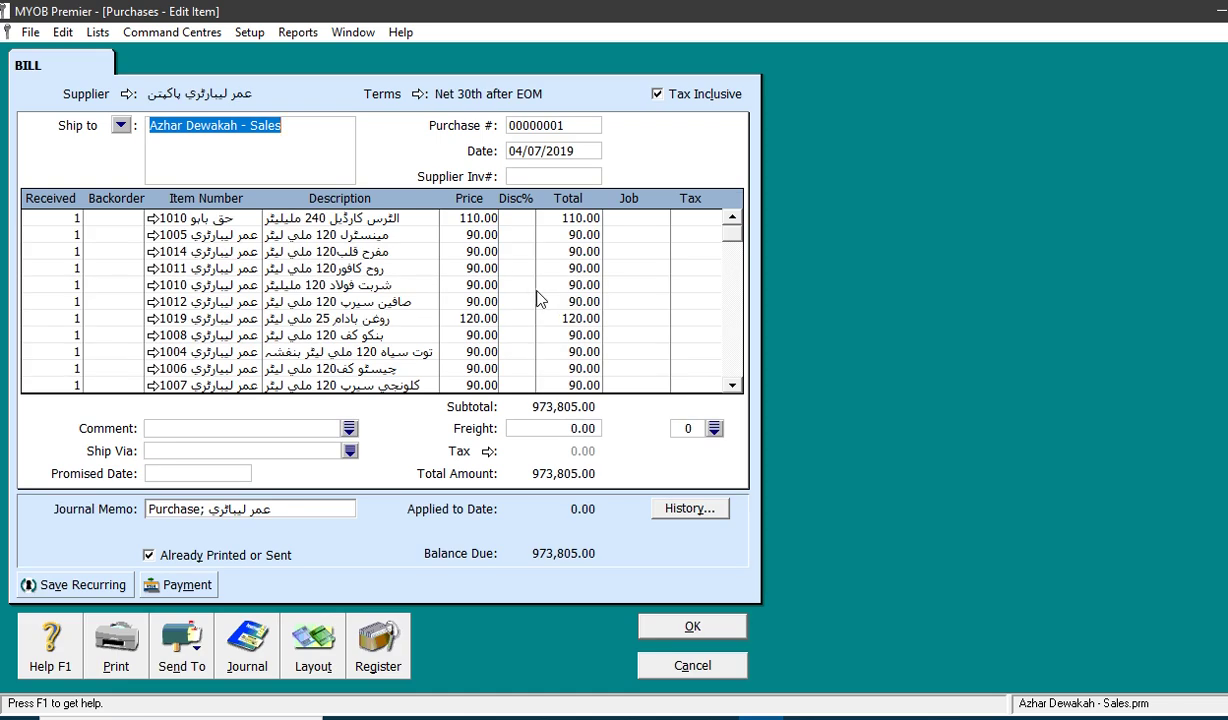
pyautogui.click(733, 385)
pyautogui.click(733, 385)
pyautogui.click(733, 385)
pyautogui.click(733, 386)
pyautogui.click(733, 386)
pyautogui.click(733, 386)
pyautogui.click(733, 386)
pyautogui.click(733, 386)
pyautogui.click(733, 386)
pyautogui.click(733, 386)
pyautogui.click(733, 386)
pyautogui.click(733, 386)
pyautogui.click(733, 386)
pyautogui.click(740, 372)
pyautogui.click(740, 372)
pyautogui.click(740, 372)
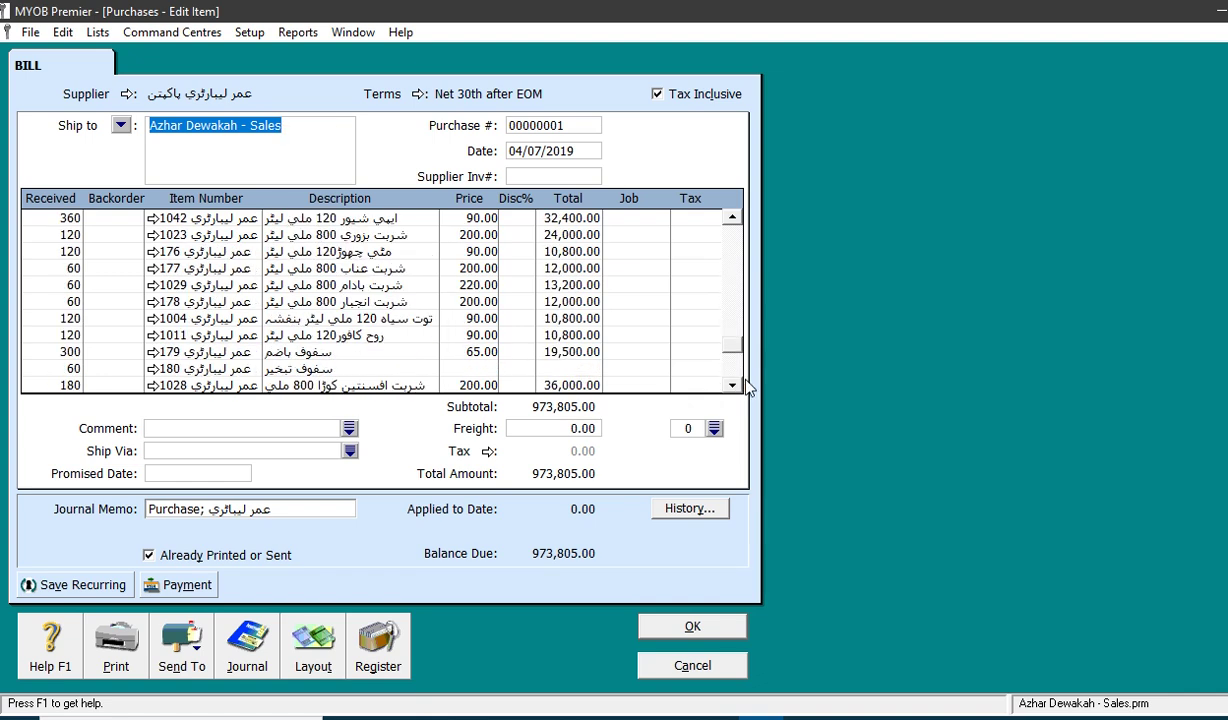
pyautogui.click(695, 627)
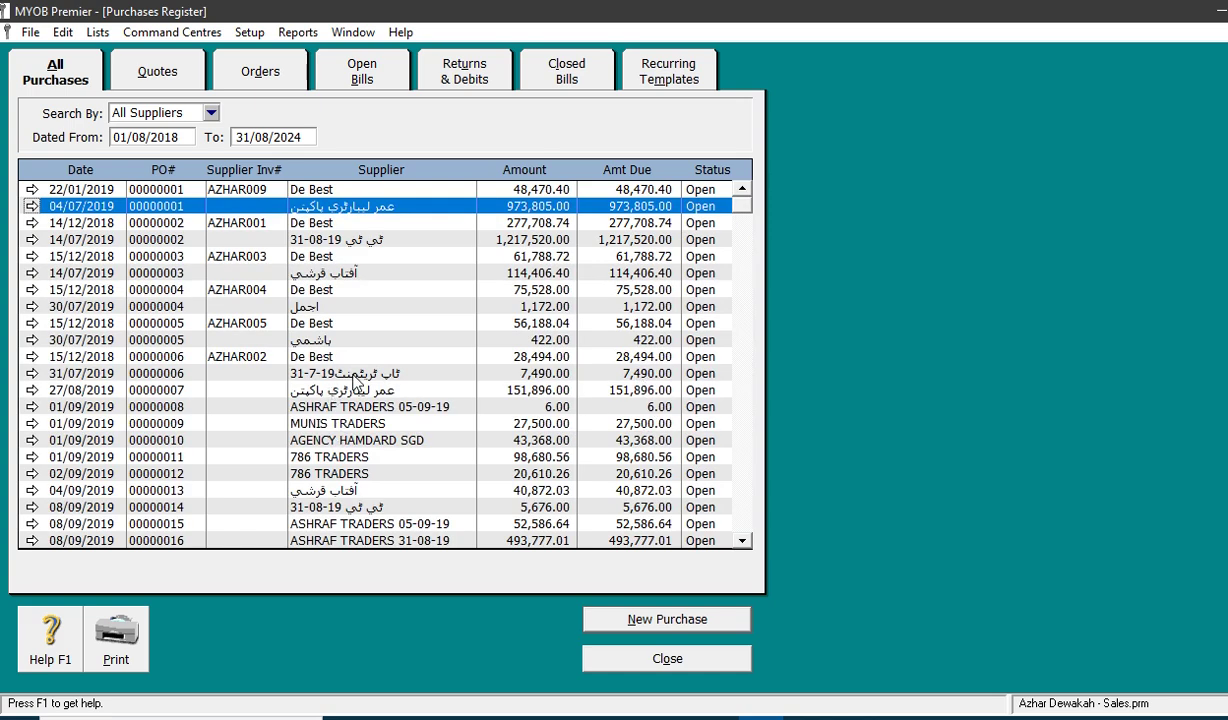
# Examine the item lines of the supplier bill dated 31/07/2019, then close the bill and the Purchases Register
pyautogui.doubleClick(353, 374)
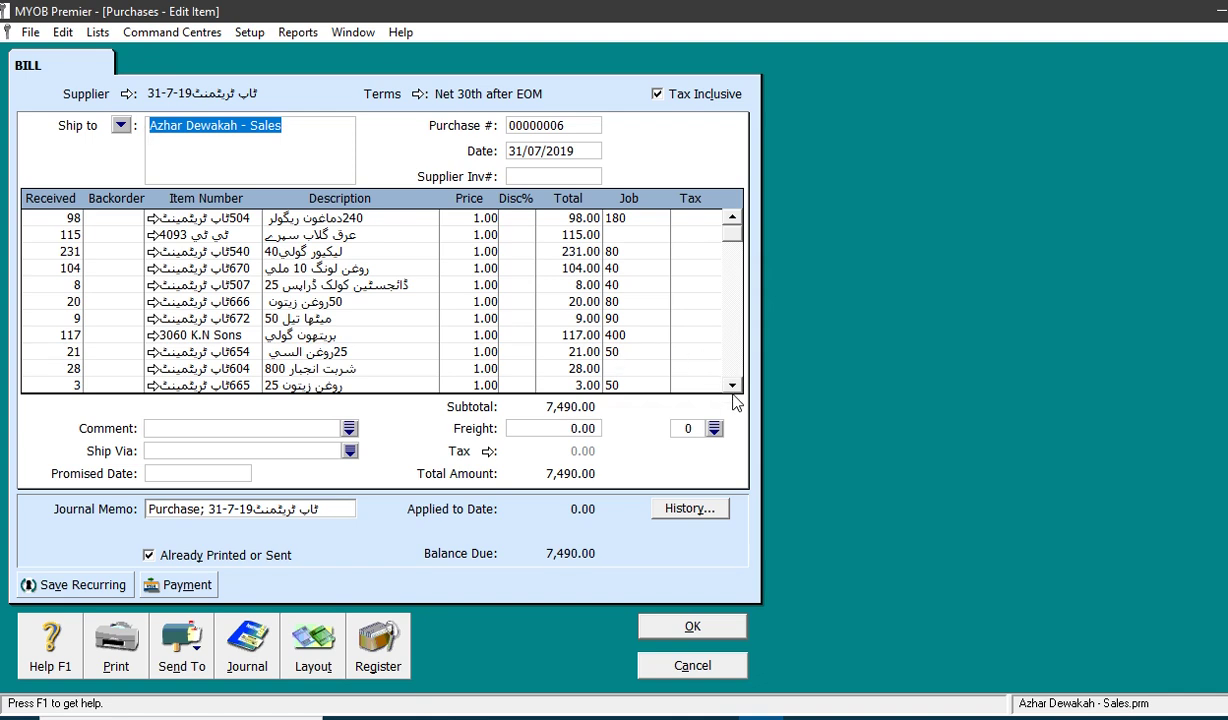
pyautogui.scroll(-4, 718, 378)
pyautogui.scroll(-10, 743, 393)
pyautogui.scroll(-8, 743, 393)
pyautogui.scroll(-8, 743, 393)
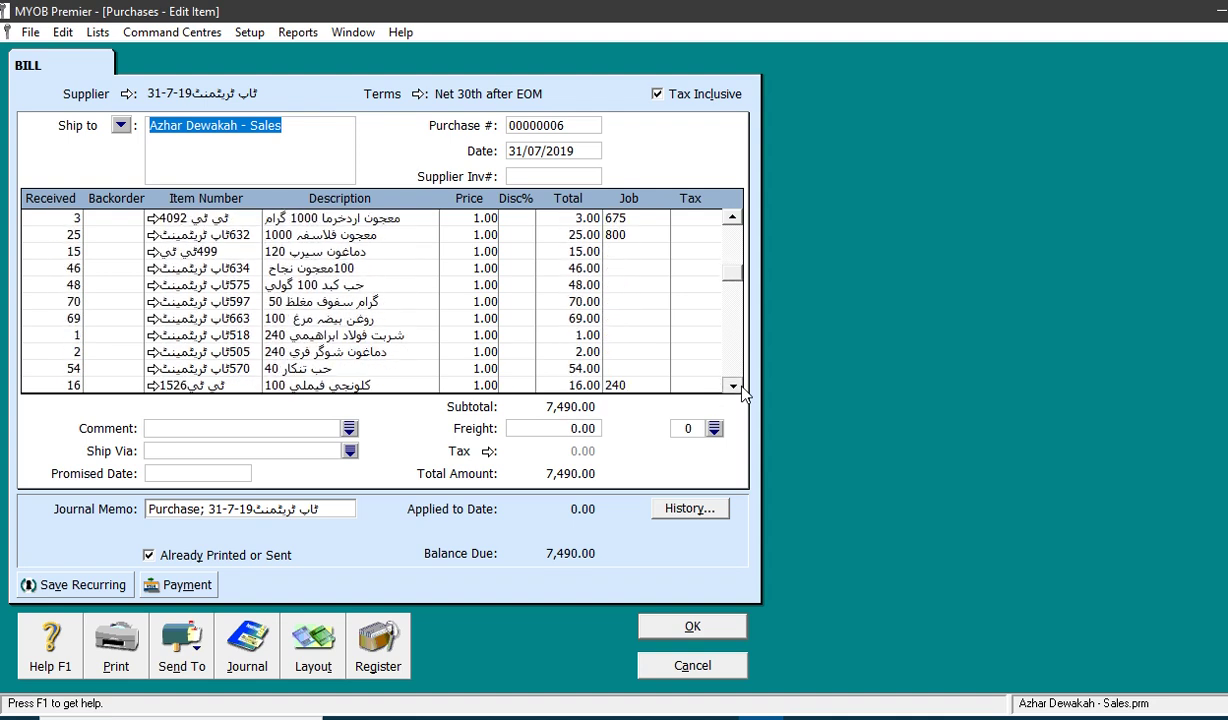
pyautogui.scroll(-1, 743, 393)
pyautogui.click(678, 674)
pyautogui.click(665, 660)
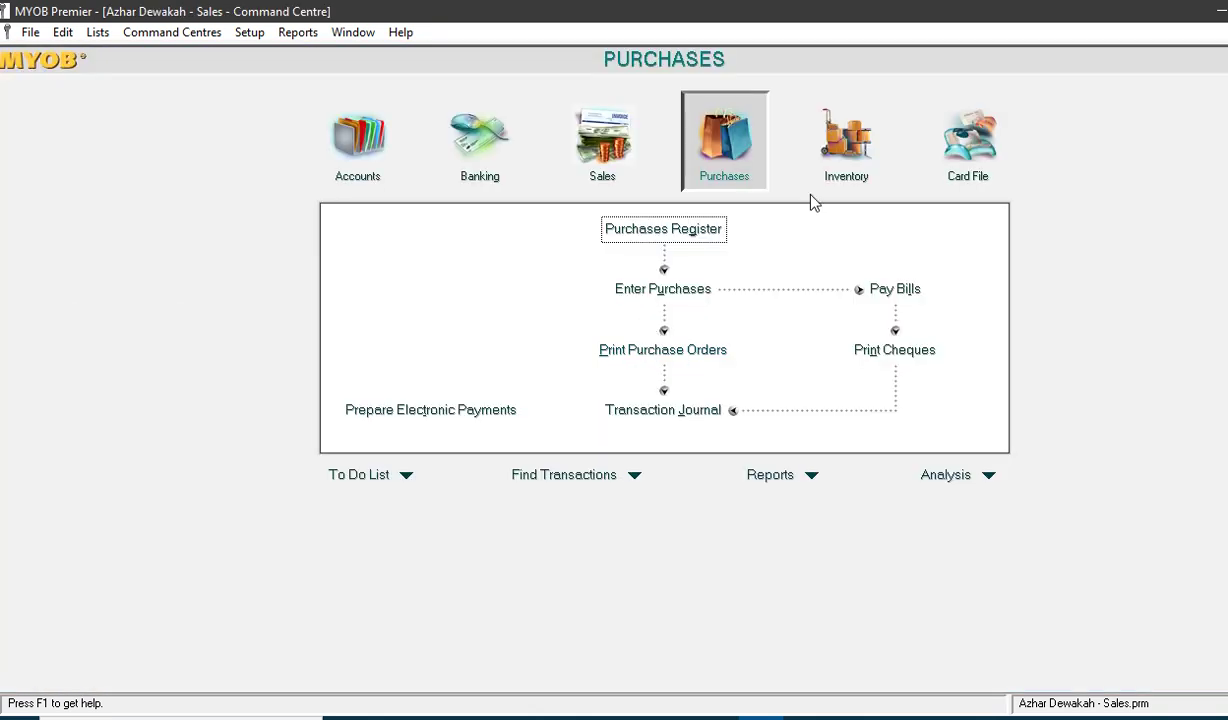
# View the Items List in the Inventory command centre and close it again
pyautogui.click(860, 162)
pyautogui.click(688, 295)
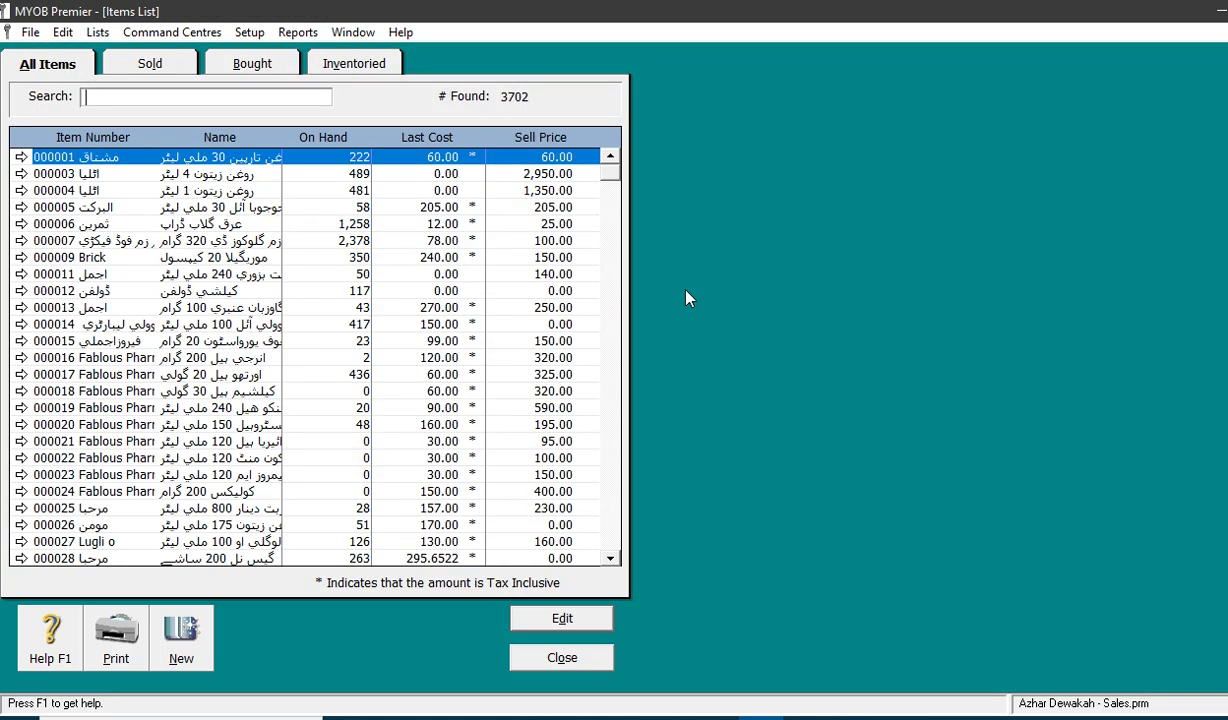
pyautogui.click(562, 656)
# Show only customers in the Cards List and view the profile of the customer with the 480.00 balance
pyautogui.click(966, 156)
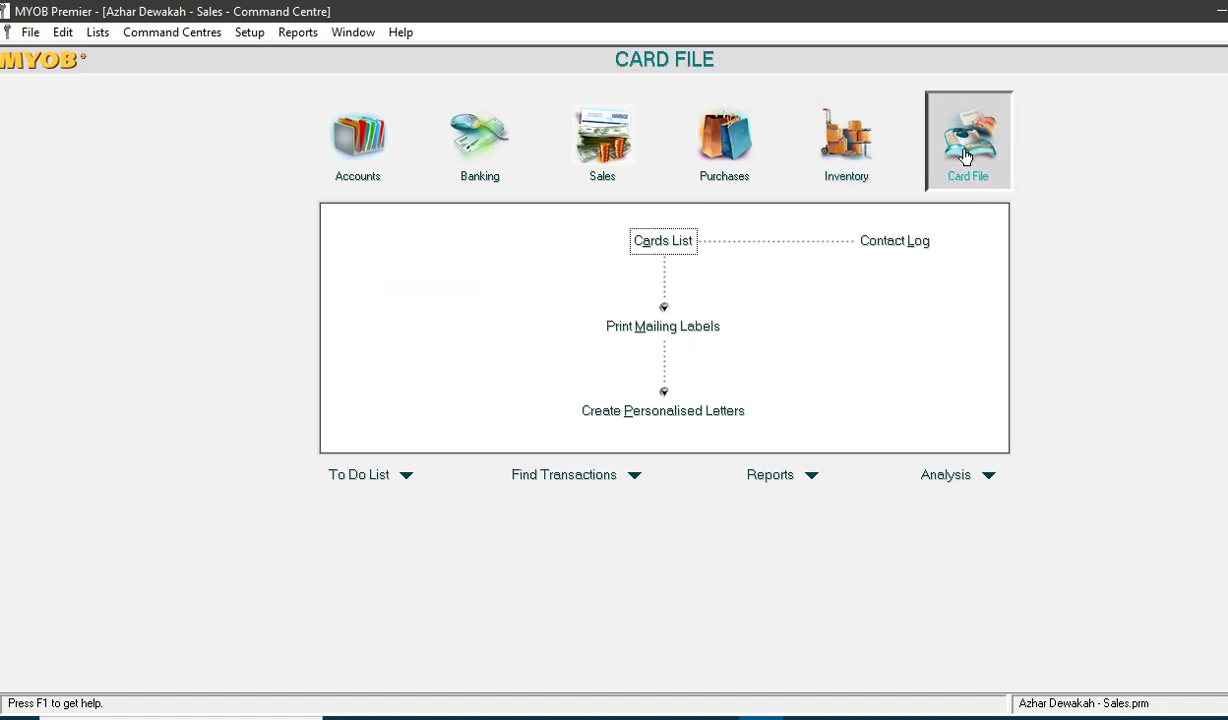
pyautogui.click(665, 240)
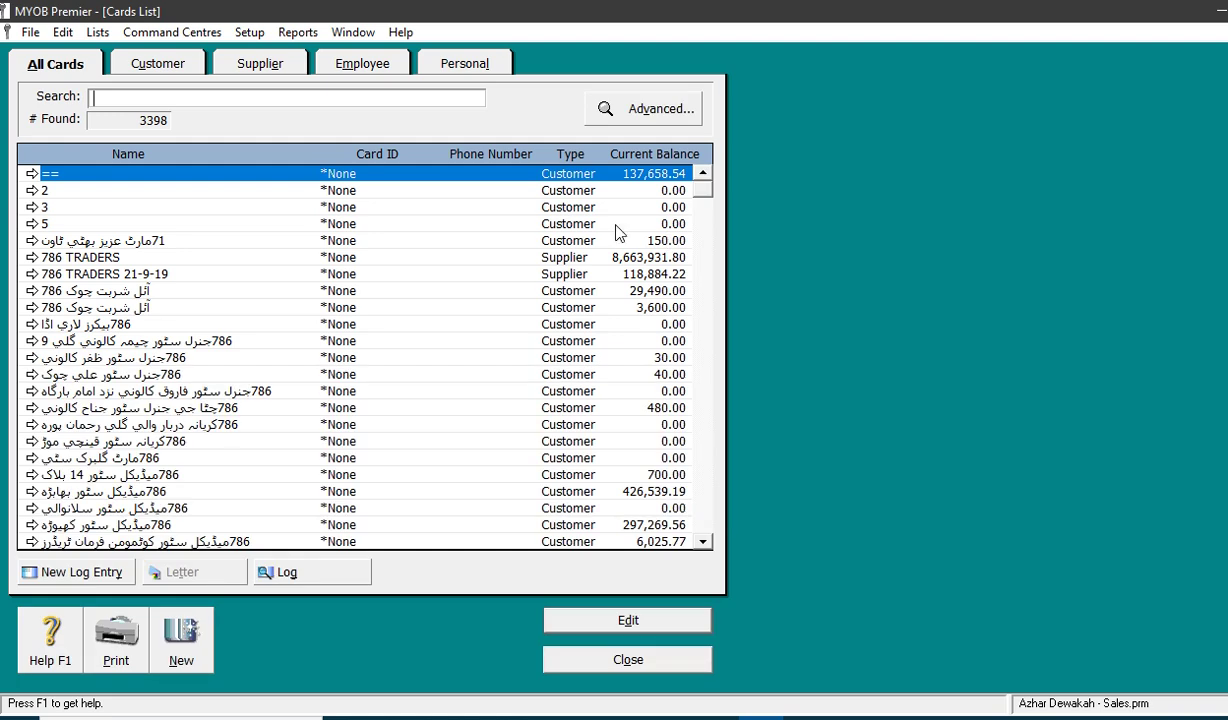
pyautogui.click(160, 63)
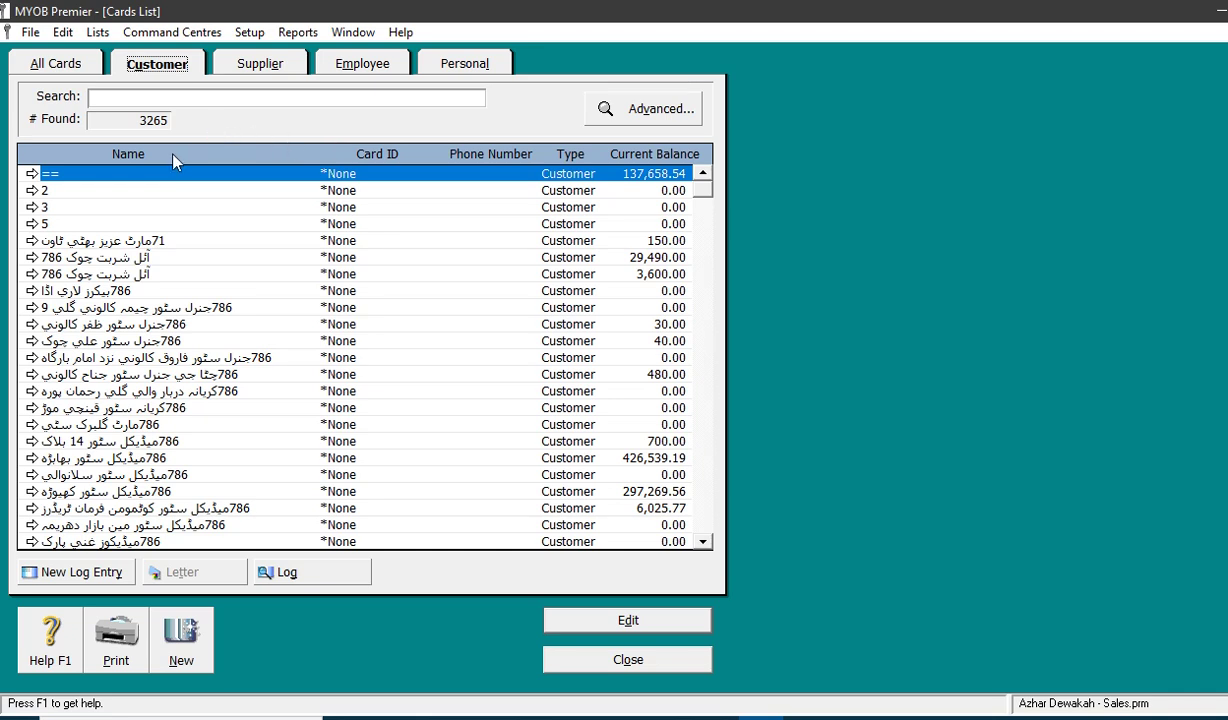
pyautogui.doubleClick(220, 377)
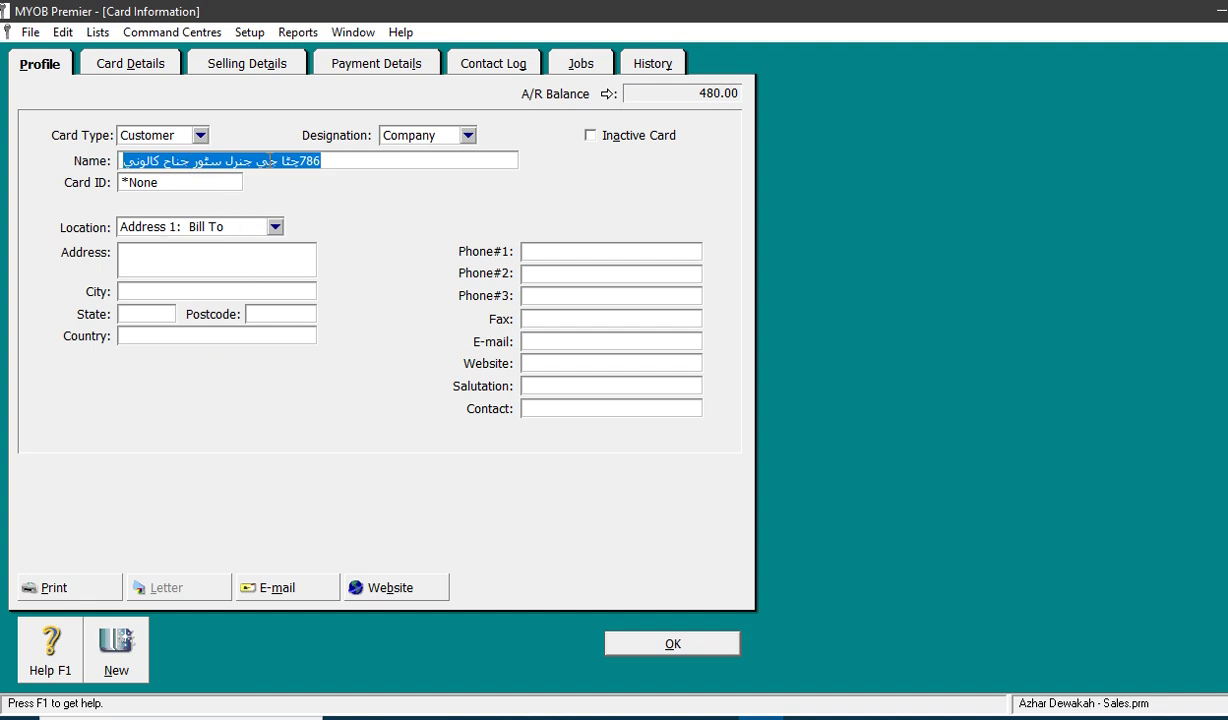
pyautogui.click(700, 648)
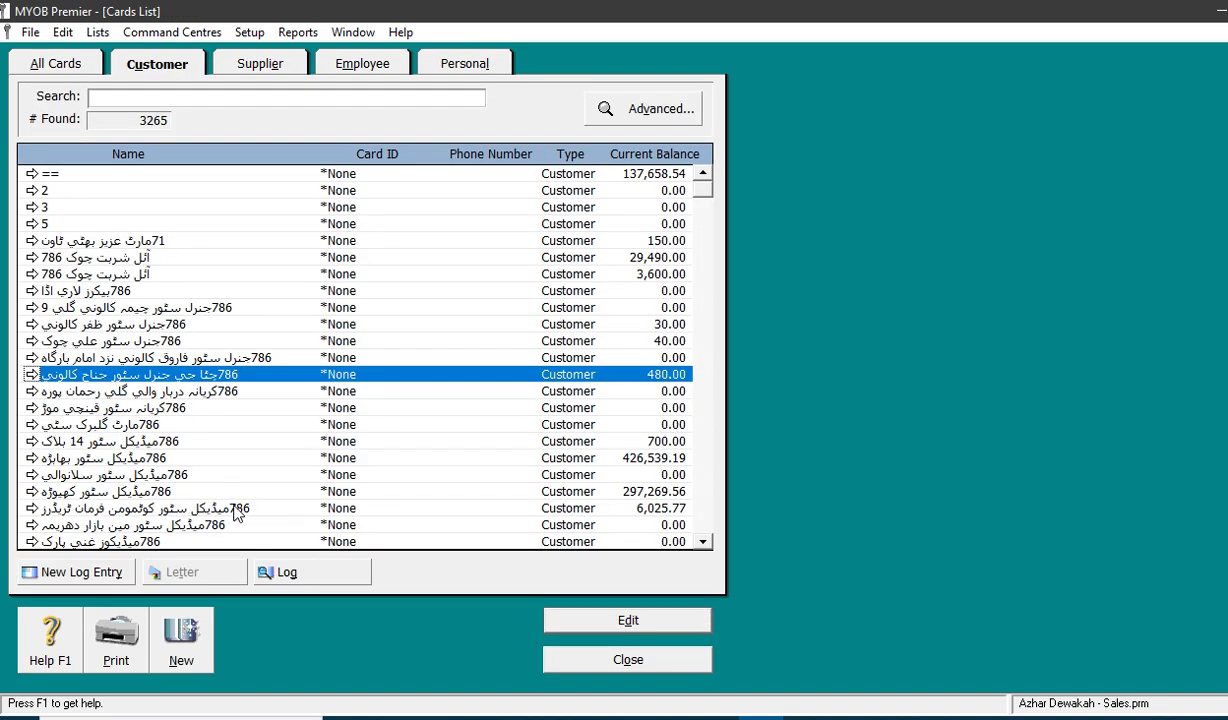
# View the profile of the customer with the 6,025.77 balance, then close the card and the Cards List
pyautogui.doubleClick(233, 510)
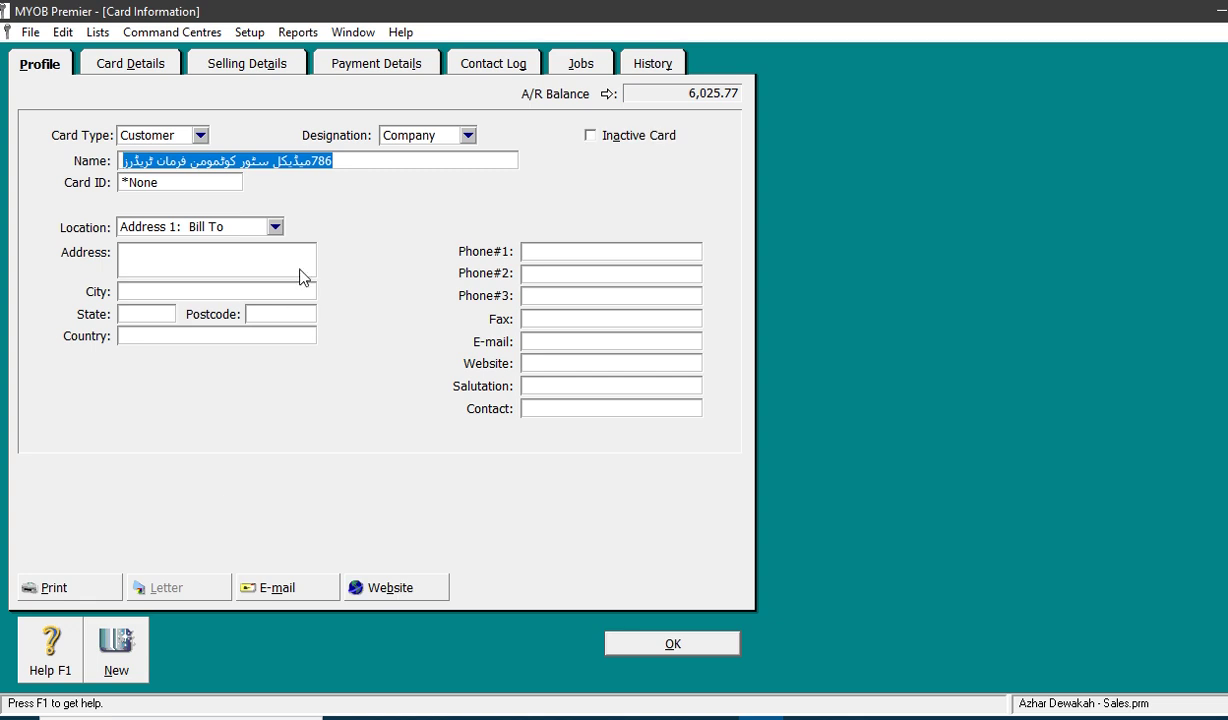
pyautogui.click(684, 645)
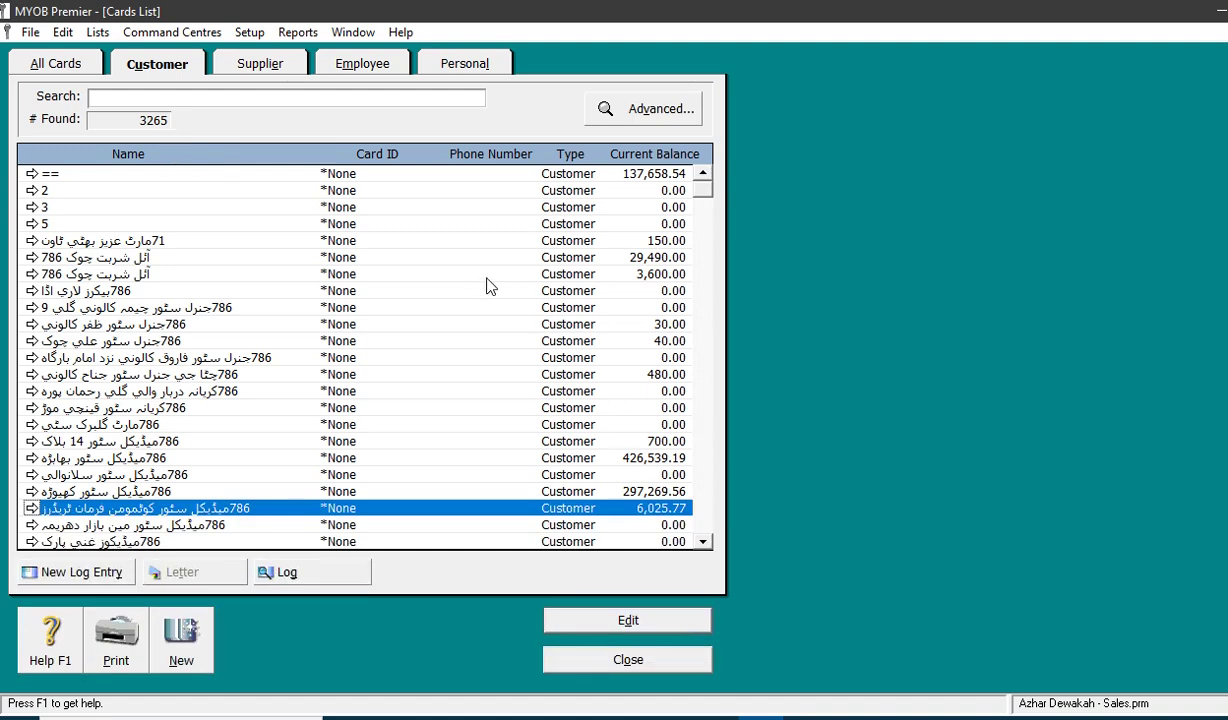
pyautogui.click(660, 652)
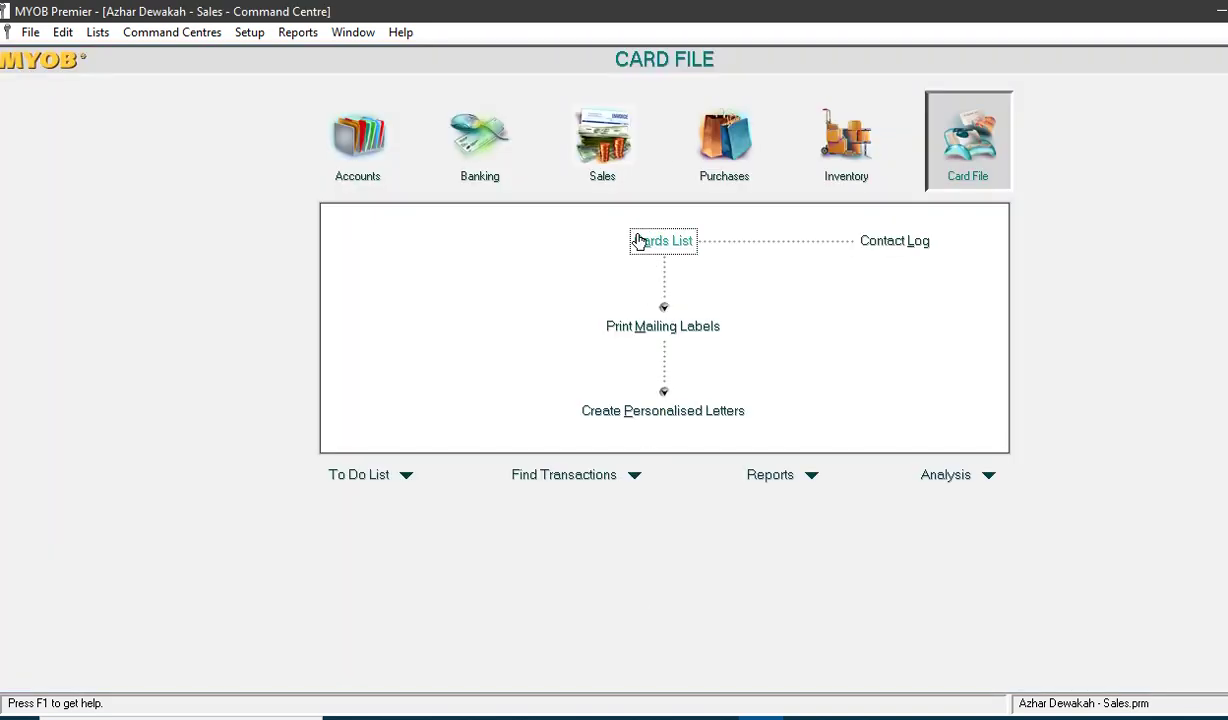
# Open the Sales Register and list all customers' sales dated from 01/08/2017
pyautogui.click(594, 141)
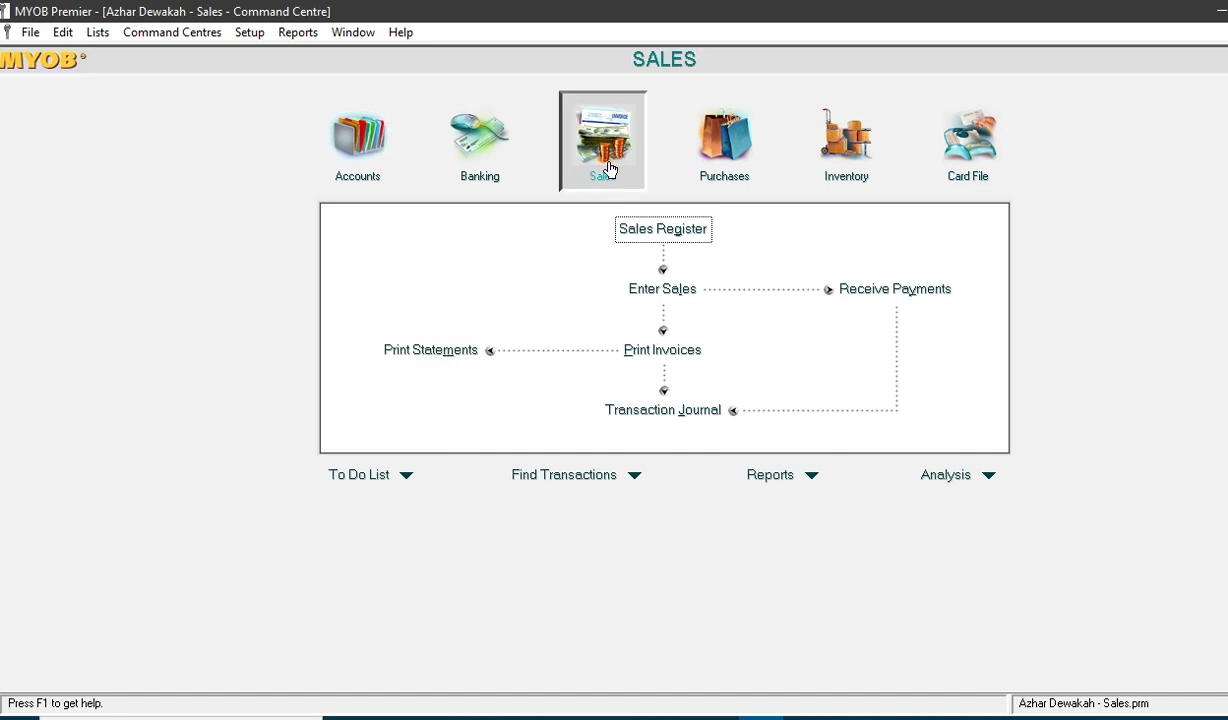
pyautogui.click(641, 228)
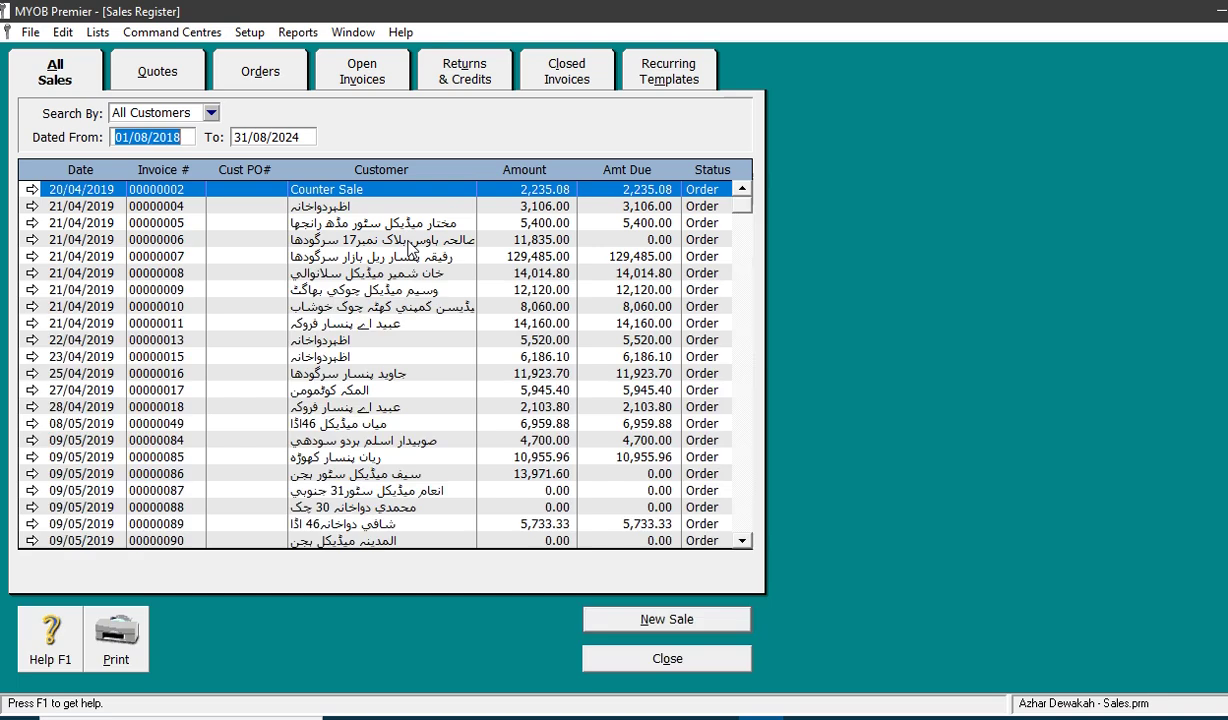
pyautogui.click(181, 129)
pyautogui.press('BackSpace')
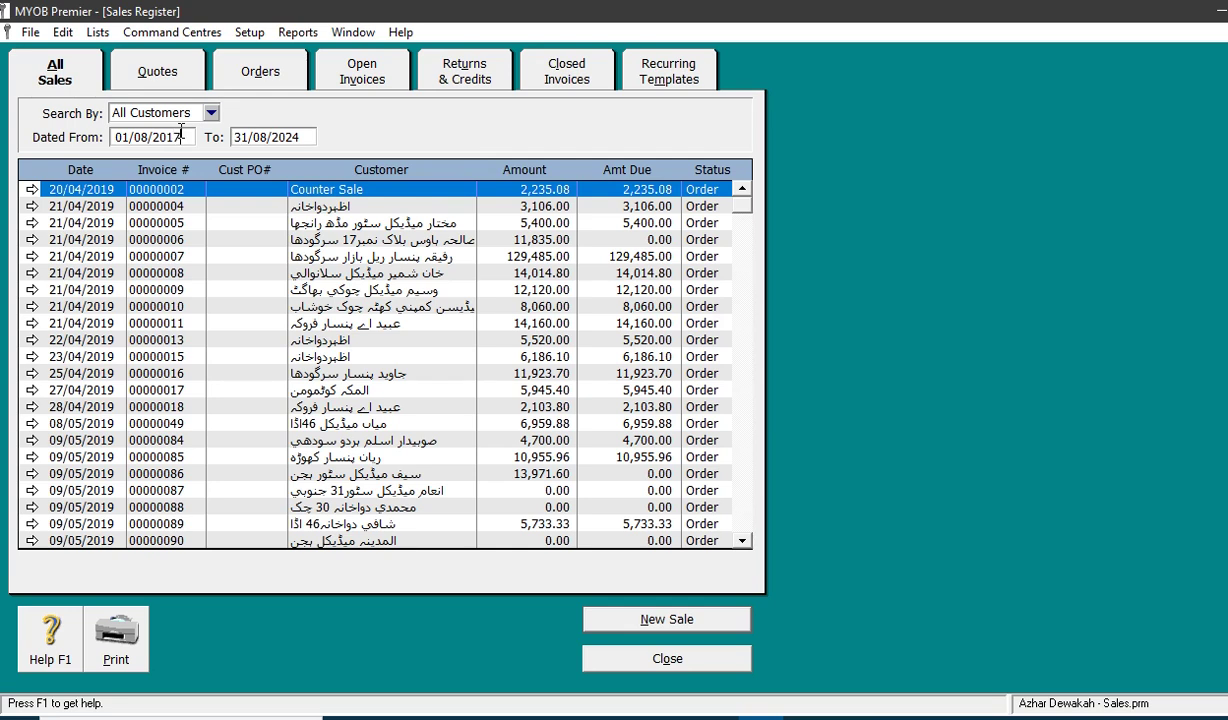
pyautogui.press('Tab')
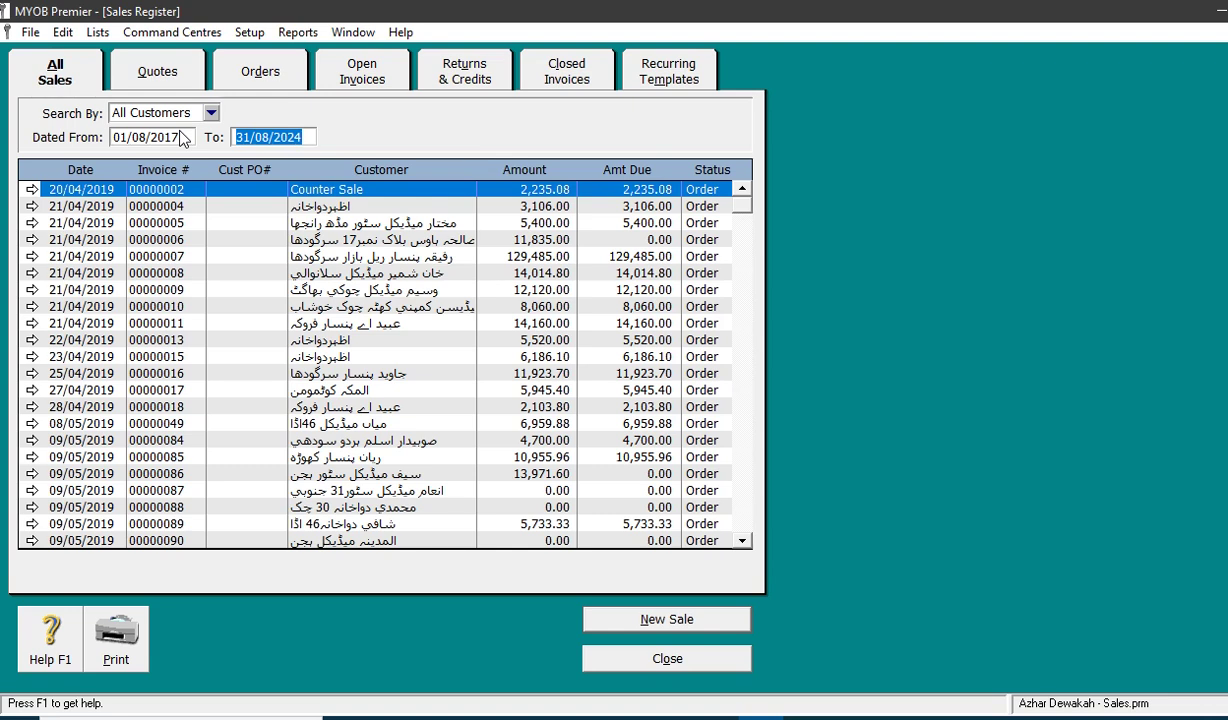
# Examine the details of the Counter Sale order dated 20/04/2019 twice, cancelling out of it each time
pyautogui.doubleClick(190, 200)
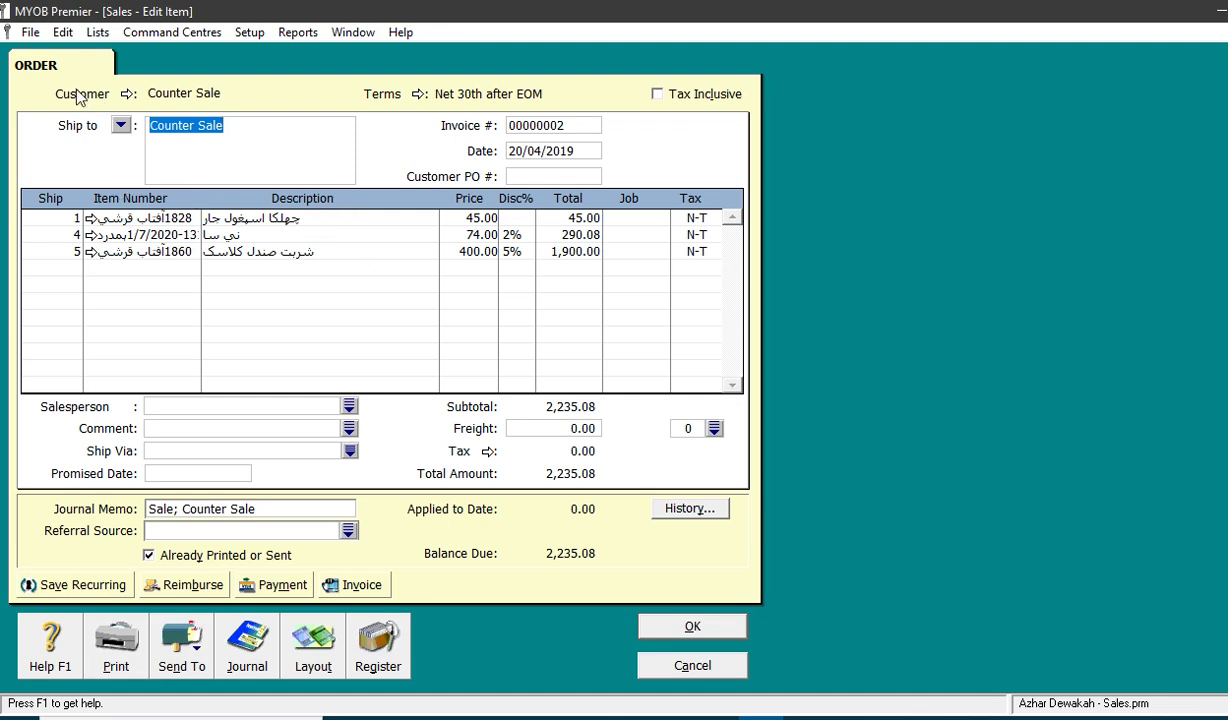
pyautogui.click(740, 665)
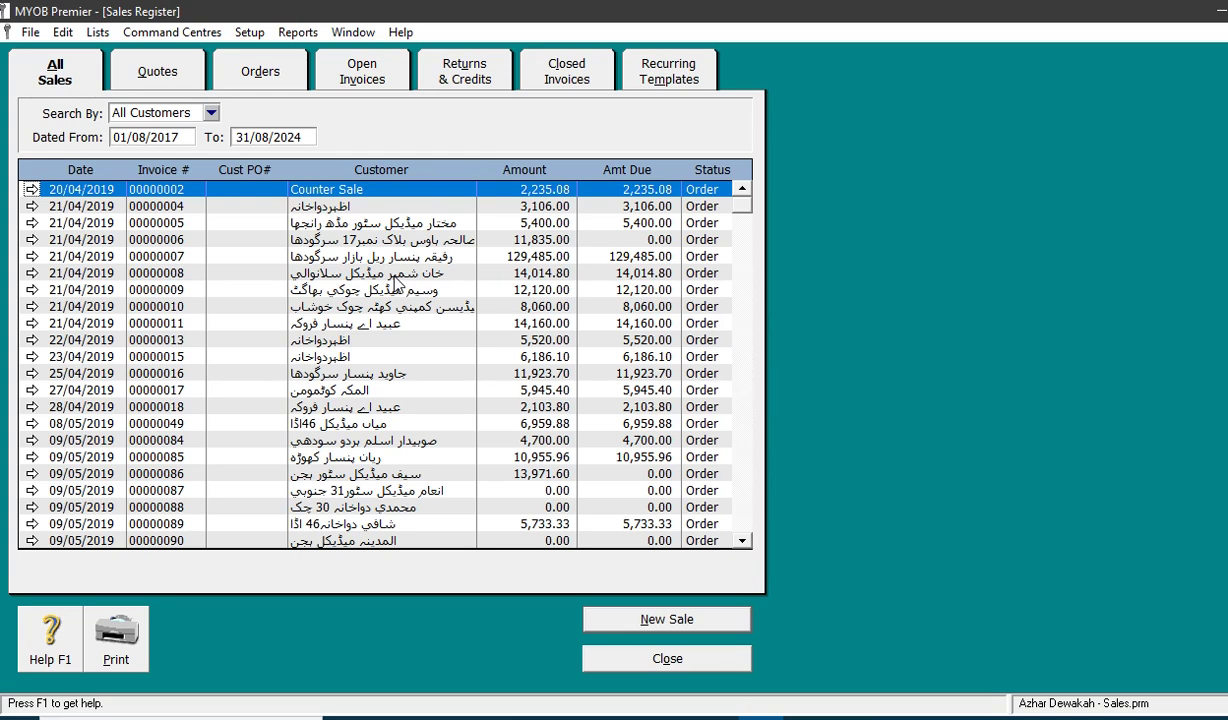
pyautogui.doubleClick(333, 193)
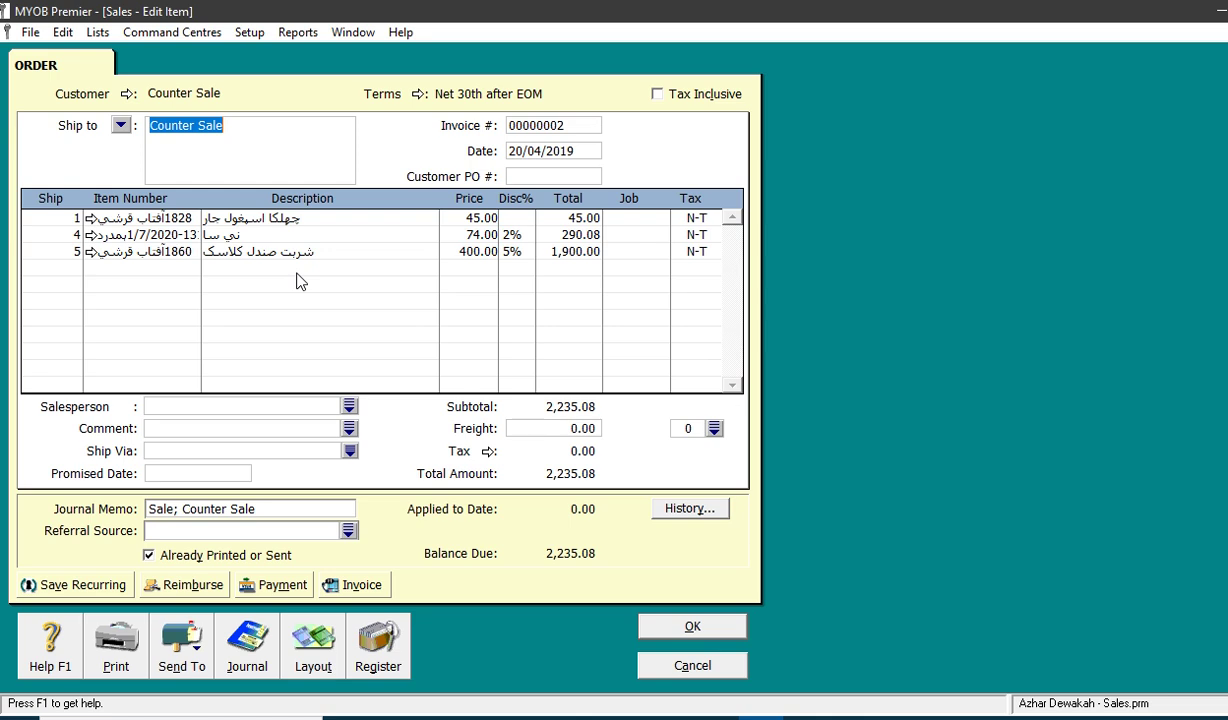
pyautogui.click(652, 666)
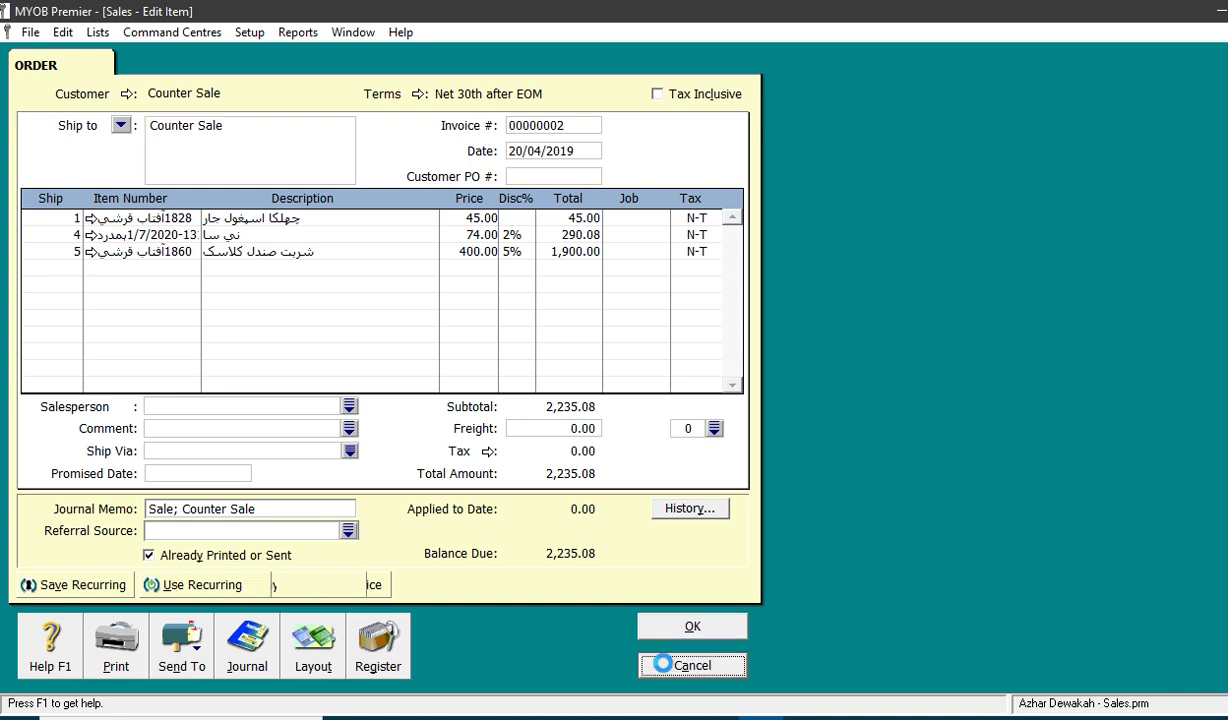
# Examine the item lines of the 11,835.00 order dated 21/04/2019 down to the last line, then cancel out of it
pyautogui.doubleClick(298, 241)
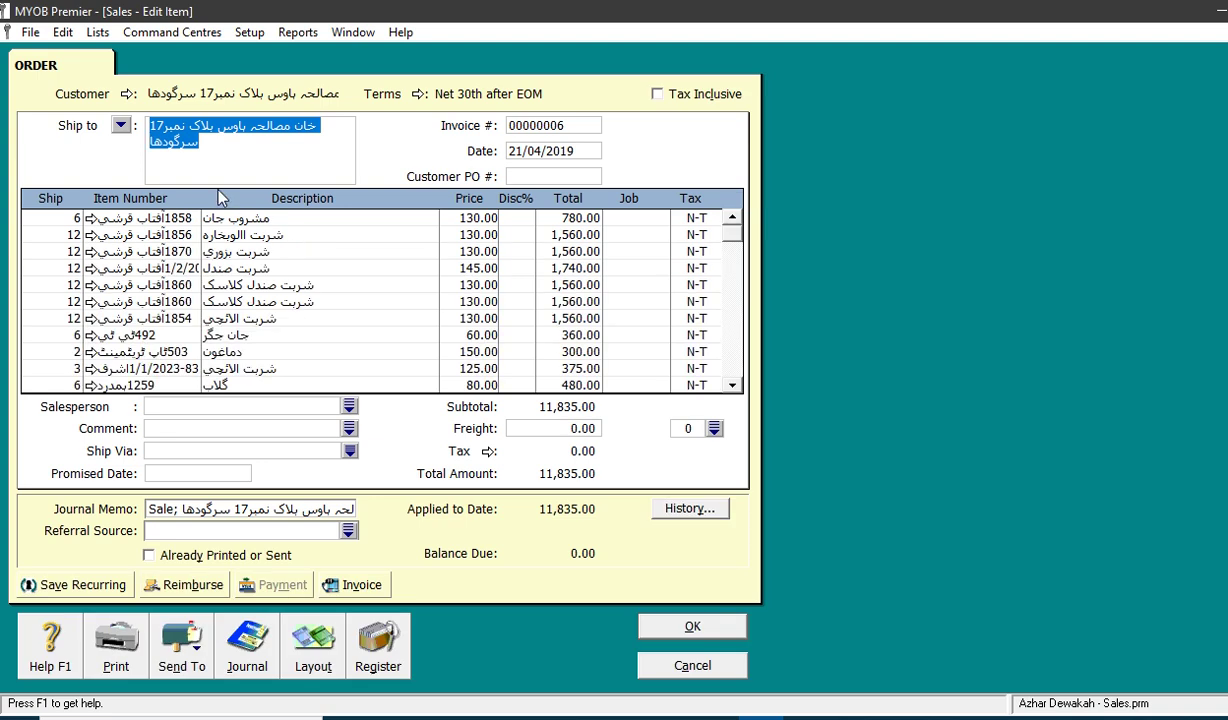
pyautogui.click(733, 387)
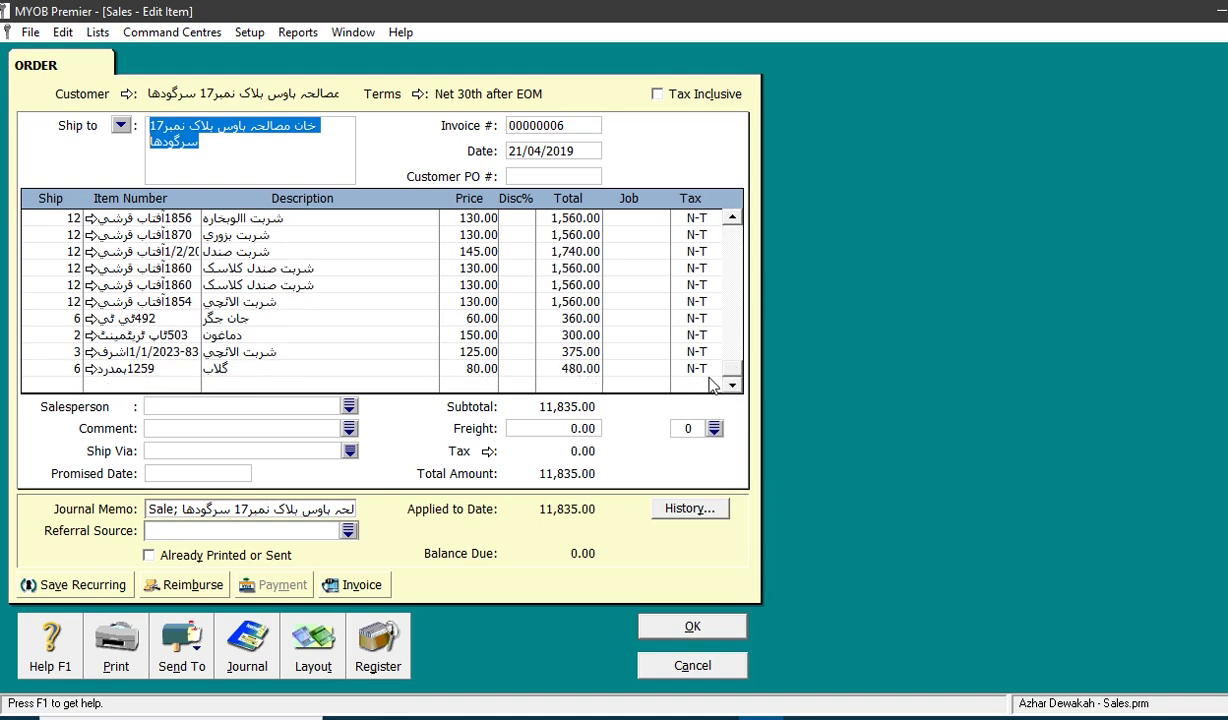
pyautogui.click(669, 674)
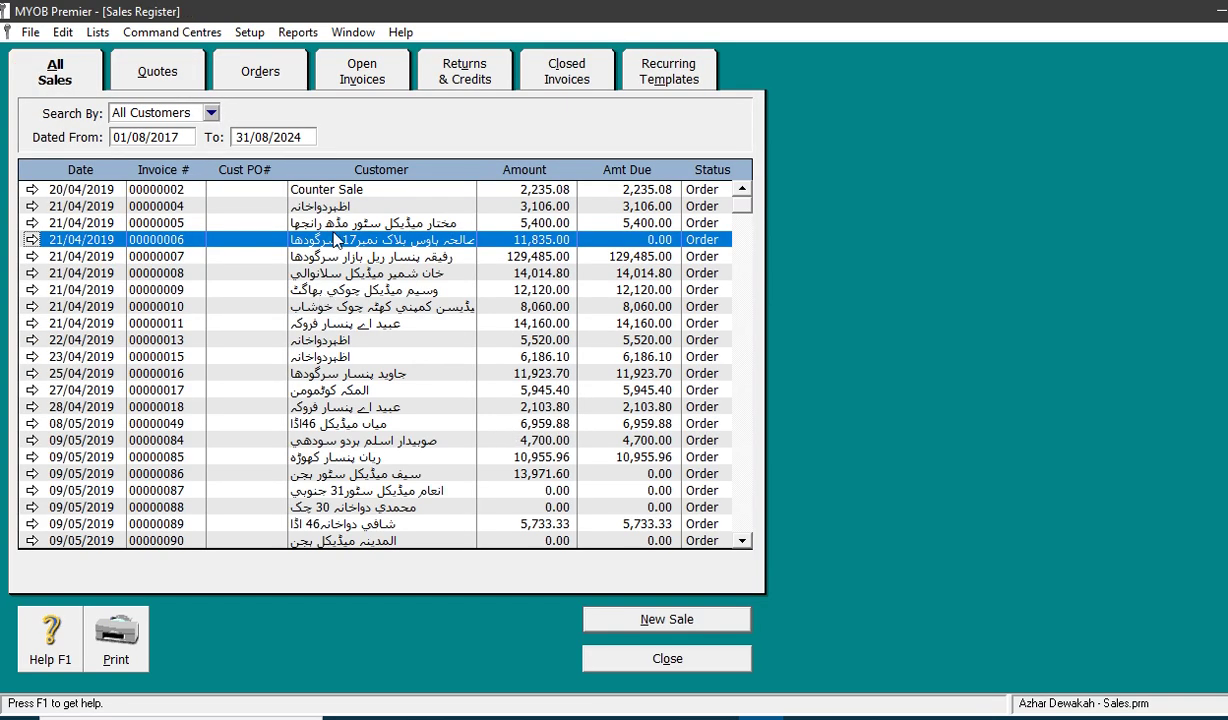
# Reopen the 11,835.00 order dated 21/04/2019 and print it to Microsoft Print to PDF, keeping the current paper size
pyautogui.doubleClick(337, 241)
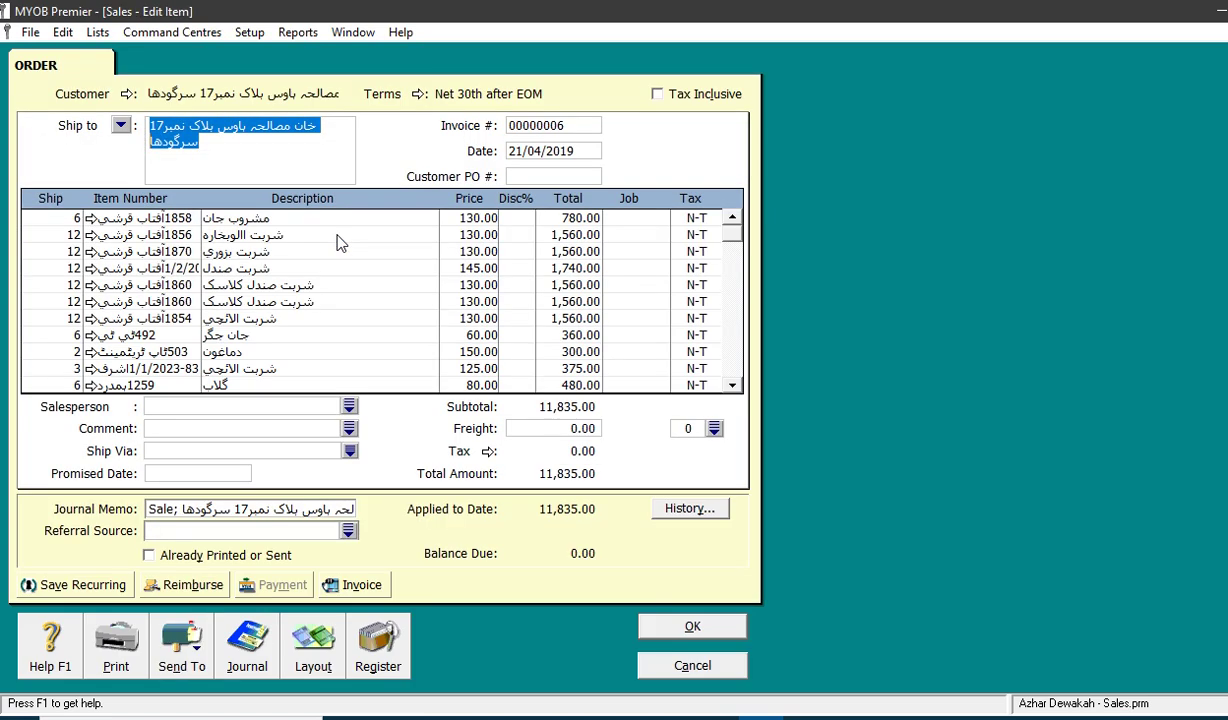
pyautogui.click(113, 641)
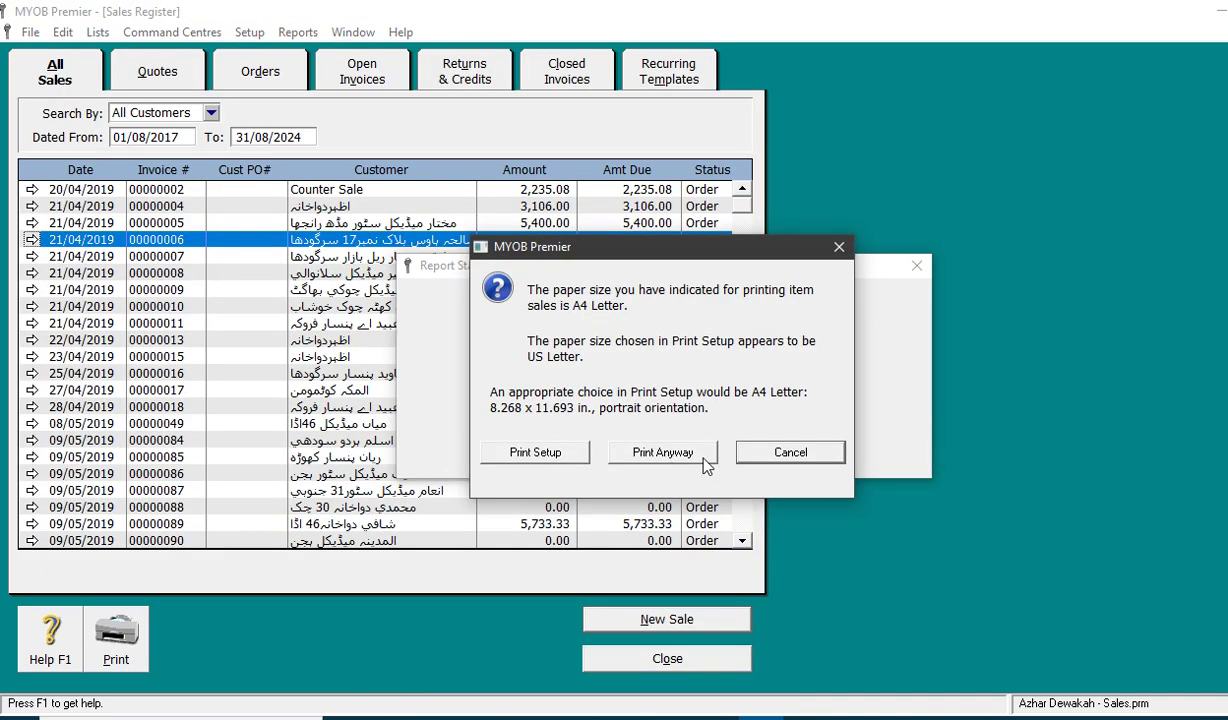
pyautogui.click(670, 458)
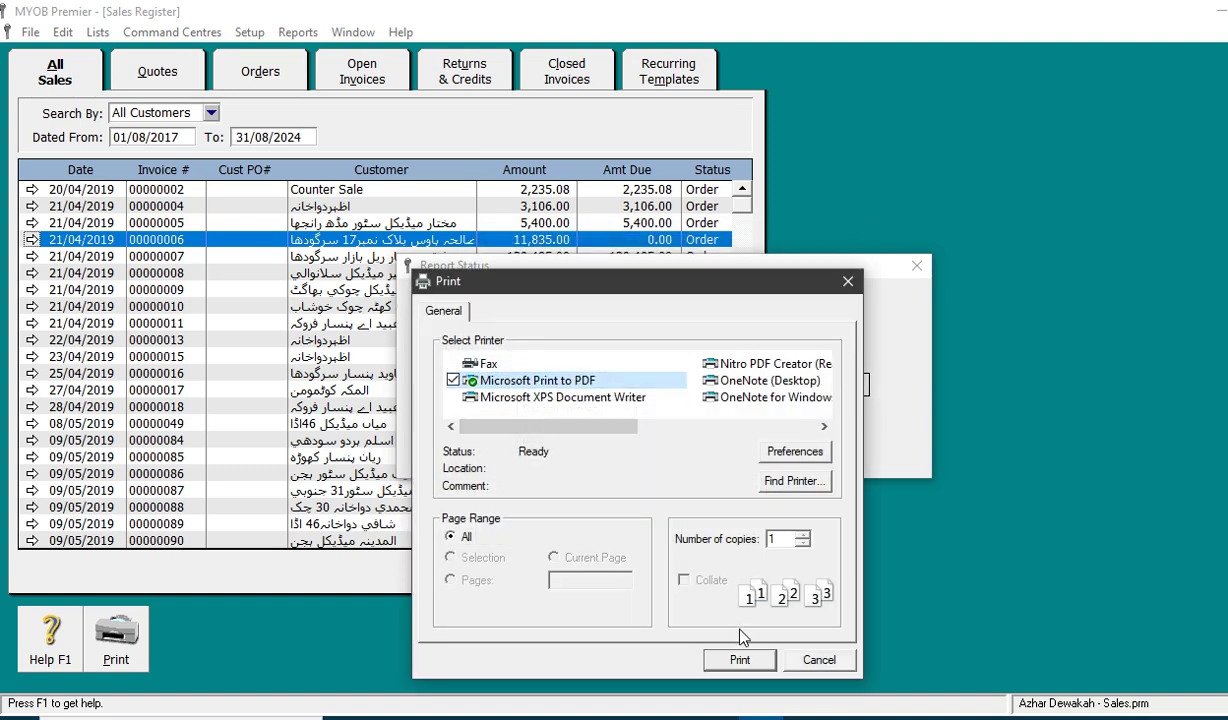
pyautogui.click(740, 659)
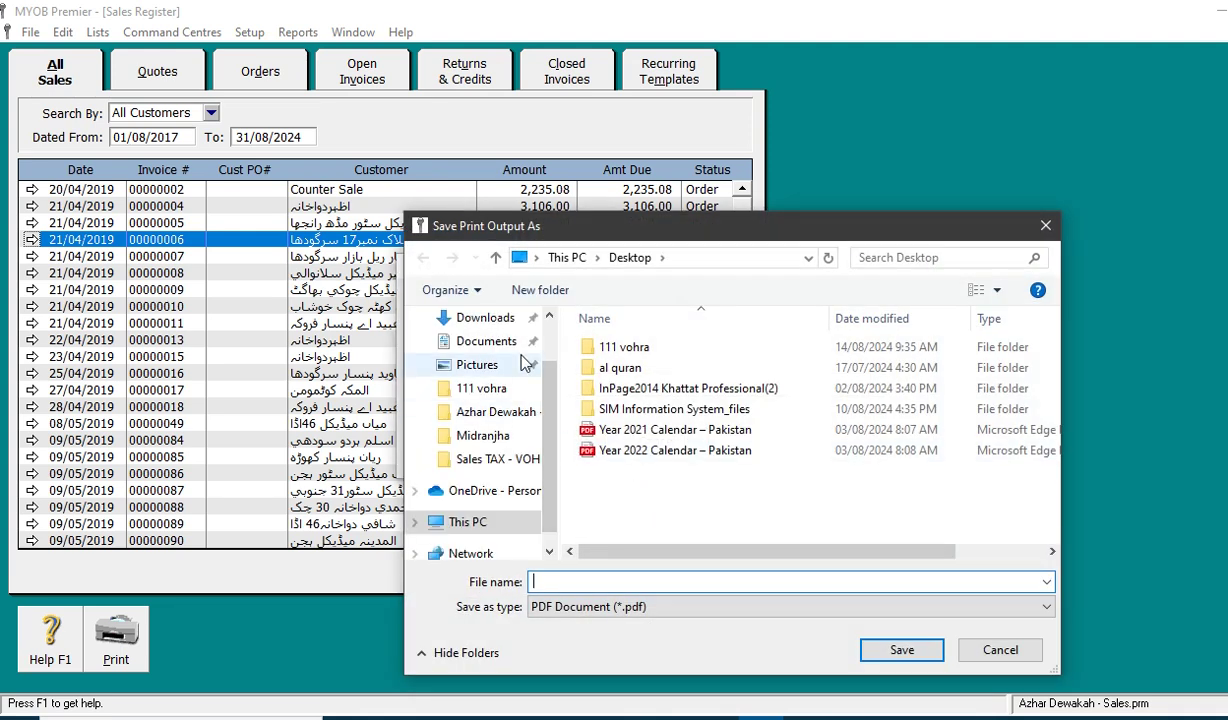
# Save the print output to the Desktop as a PDF named 006
pyautogui.scroll(1, 521, 345)
pyautogui.click(524, 357)
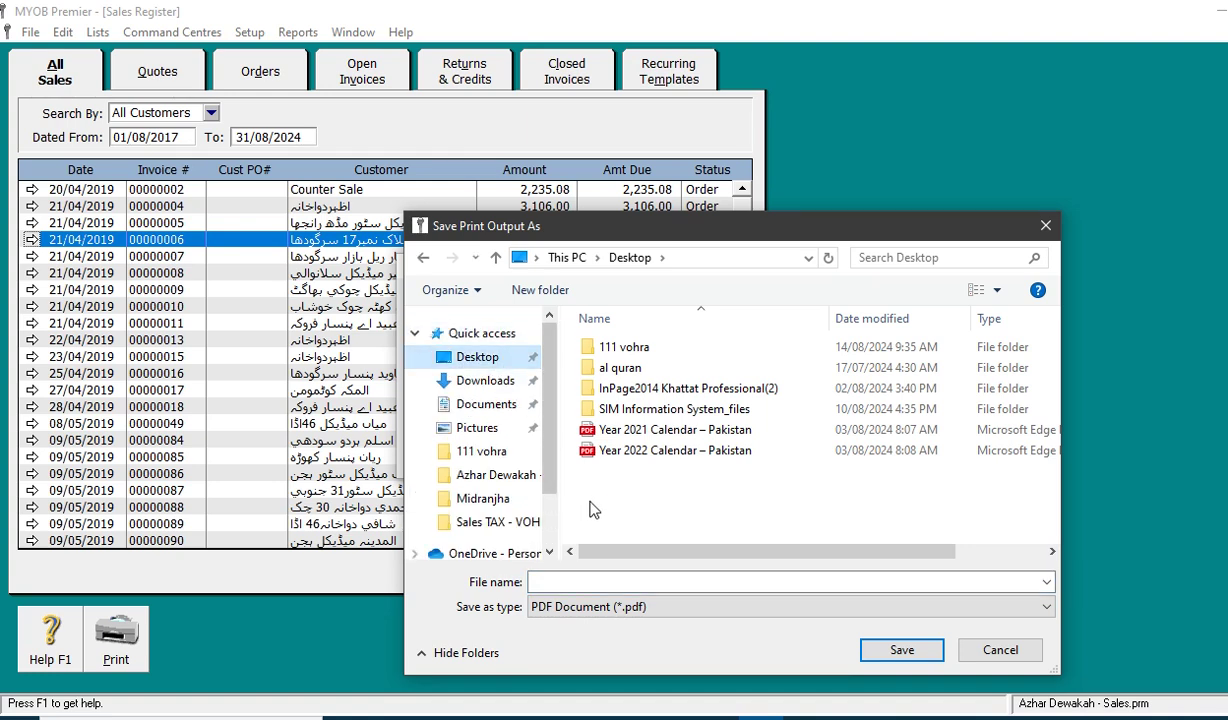
pyautogui.click(612, 580)
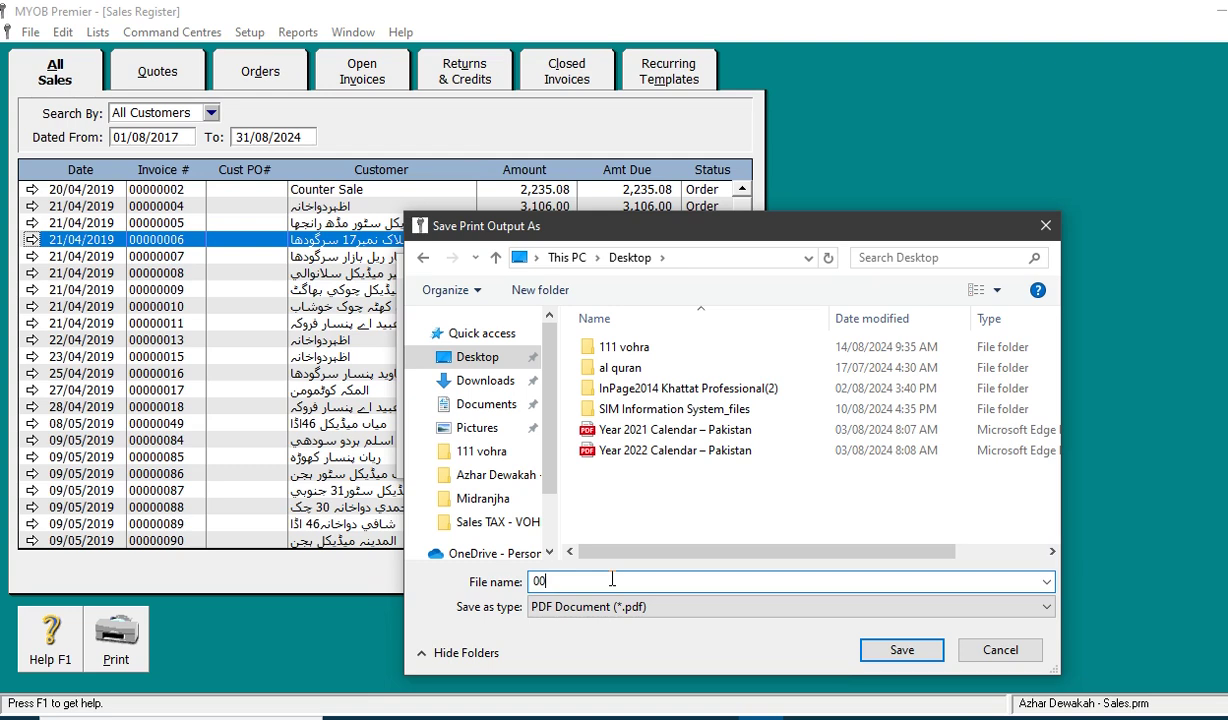
pyautogui.press('Return')
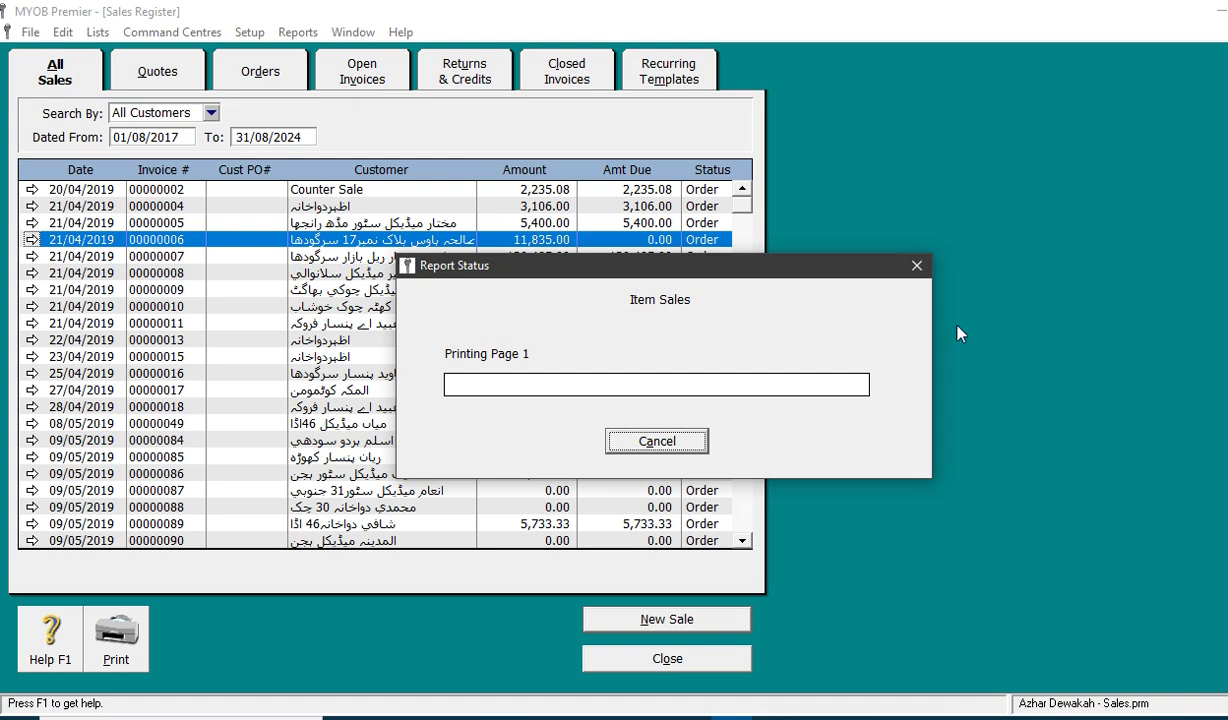
# Switch to the desktop, open the 006 PDF and review the printed order from its header to its total
pyautogui.click(1192, 10)
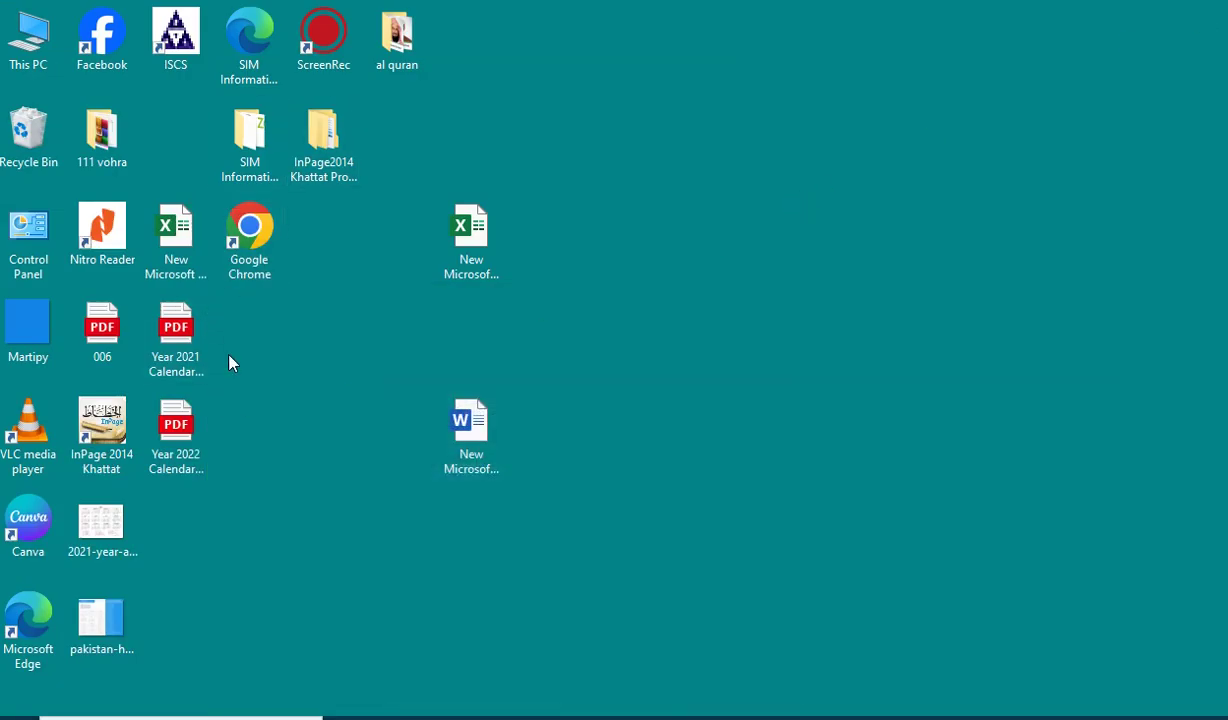
pyautogui.doubleClick(104, 352)
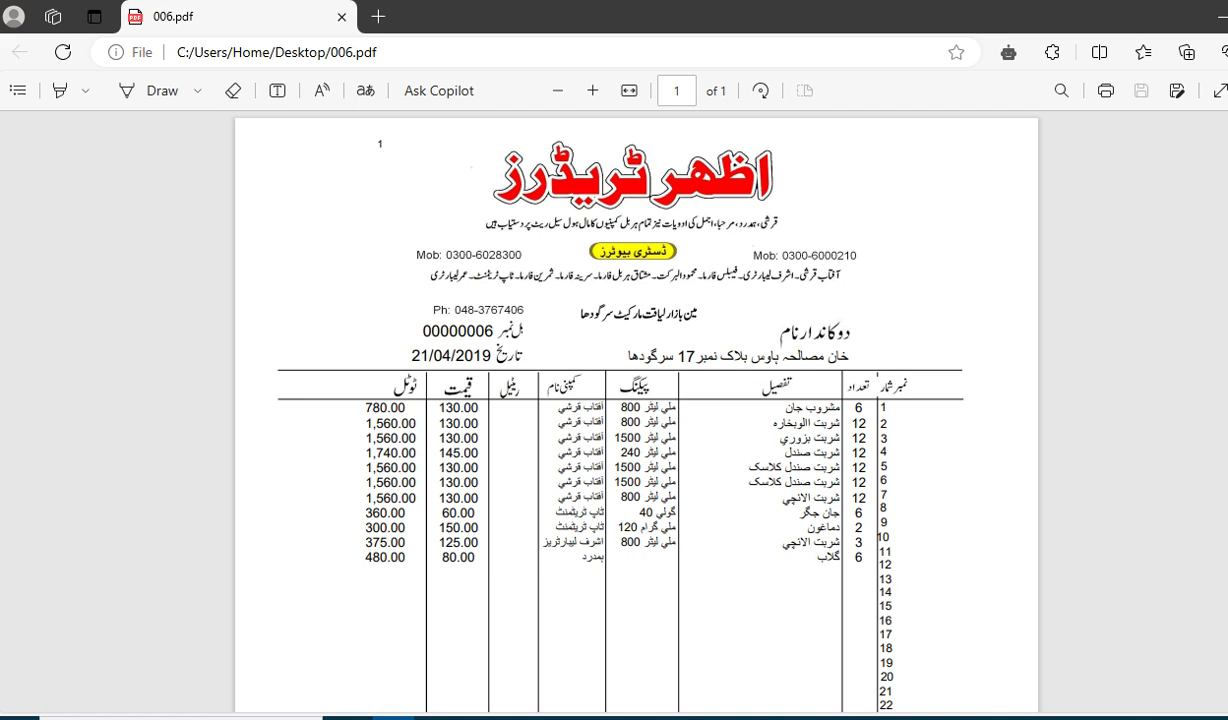
pyautogui.scroll(-3, 637, 400)
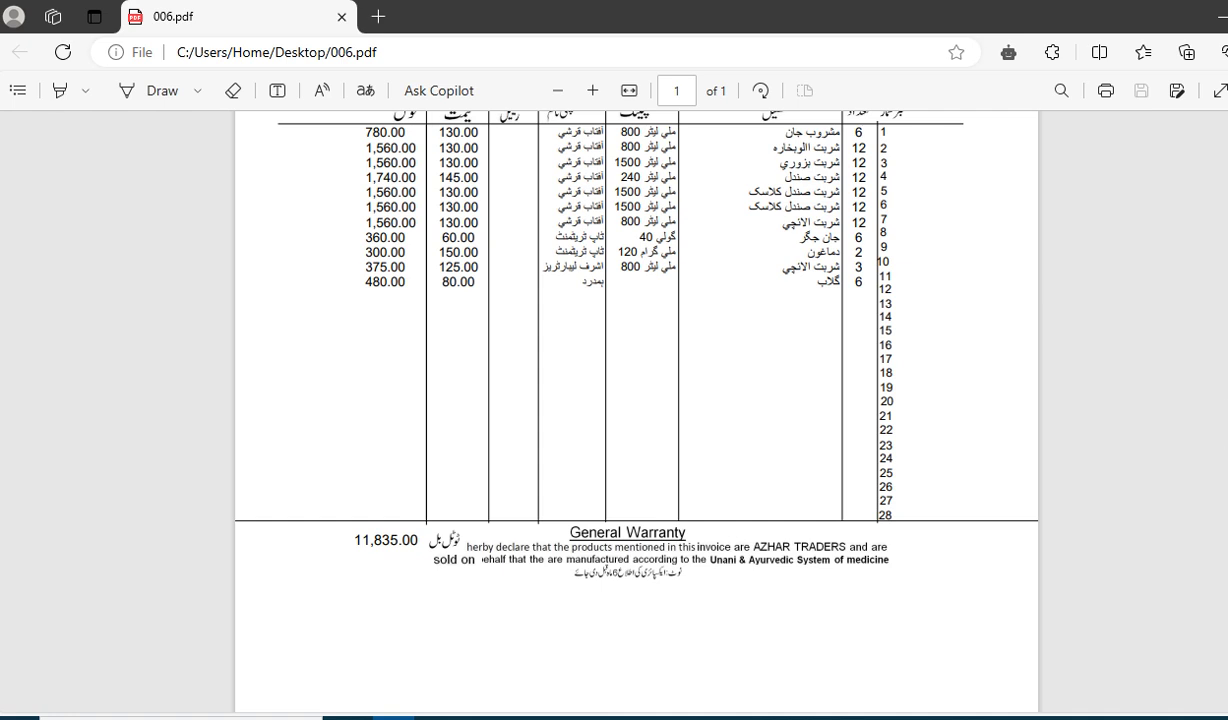
pyautogui.scroll(3, 636, 400)
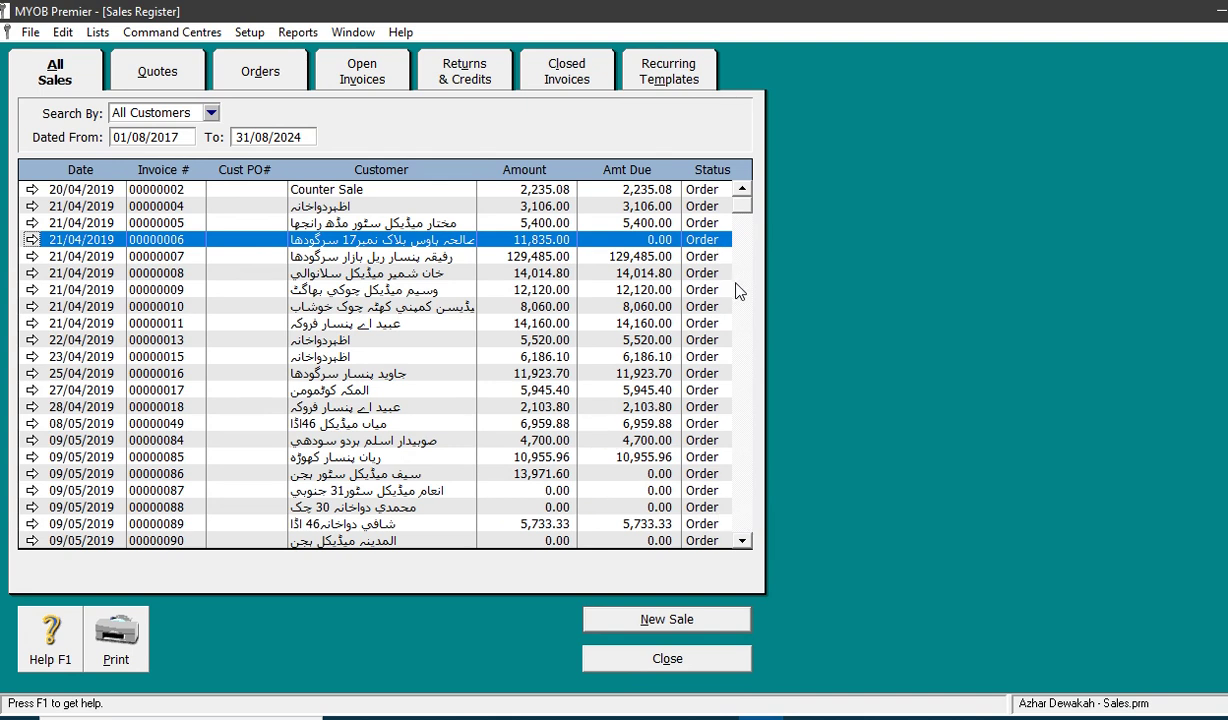
# Return to MYOB Premier and browse the Sales Register's order list from April 2019 through to June 2019
pyautogui.scroll(-20, 752, 377)
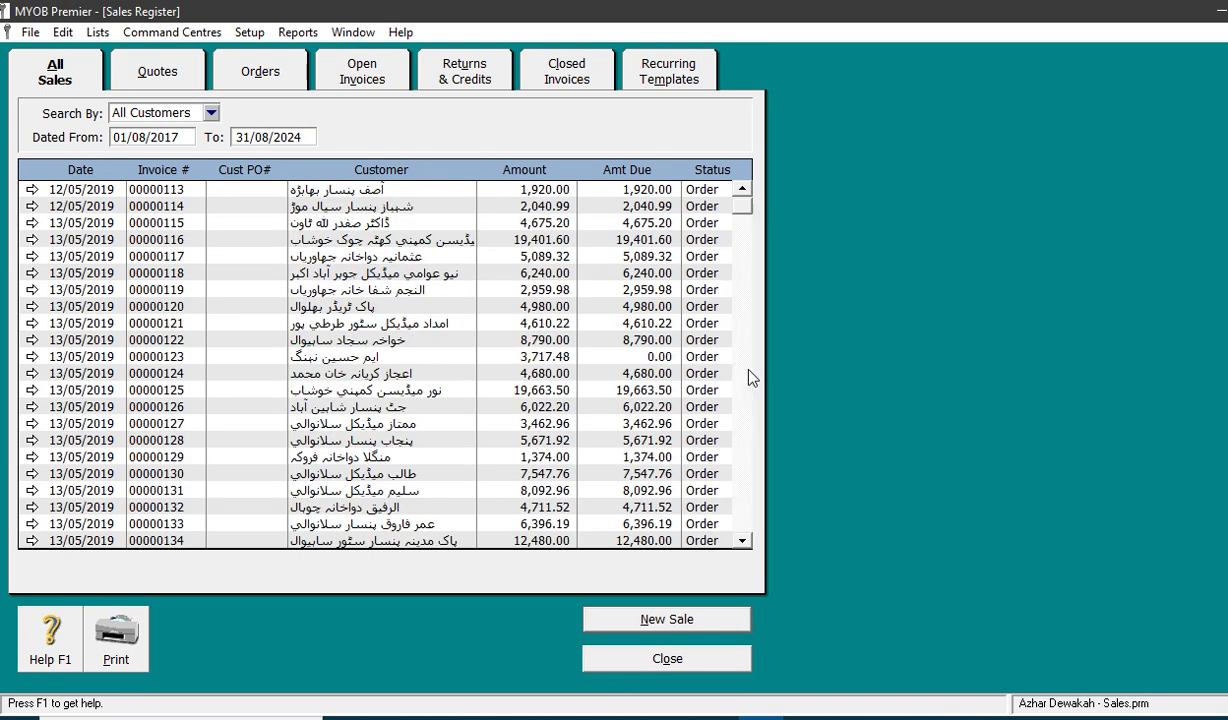
pyautogui.click(749, 377)
pyautogui.click(749, 377)
pyautogui.click(749, 377)
pyautogui.click(749, 377)
pyautogui.click(749, 377)
pyautogui.click(749, 377)
pyautogui.click(752, 377)
pyautogui.click(752, 377)
pyautogui.click(752, 377)
pyautogui.click(752, 377)
pyautogui.click(752, 377)
pyautogui.click(752, 377)
pyautogui.click(752, 377)
pyautogui.click(752, 377)
pyautogui.click(752, 377)
pyautogui.click(752, 377)
pyautogui.click(752, 377)
pyautogui.click(752, 377)
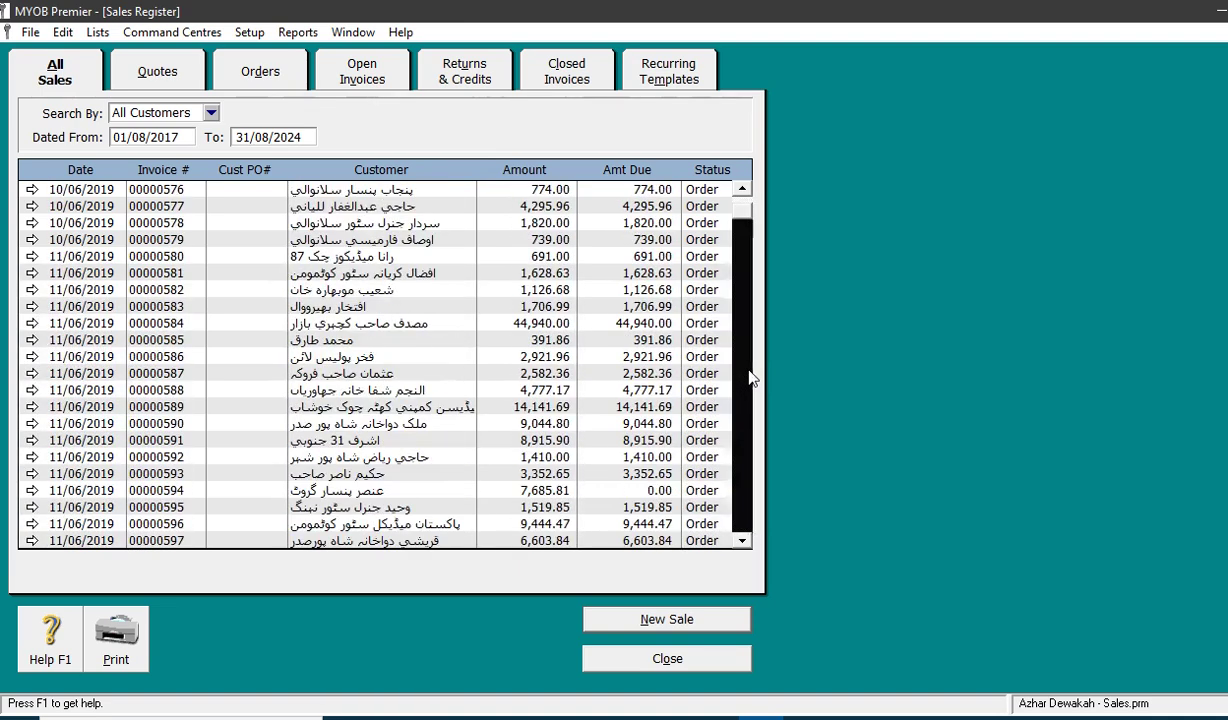